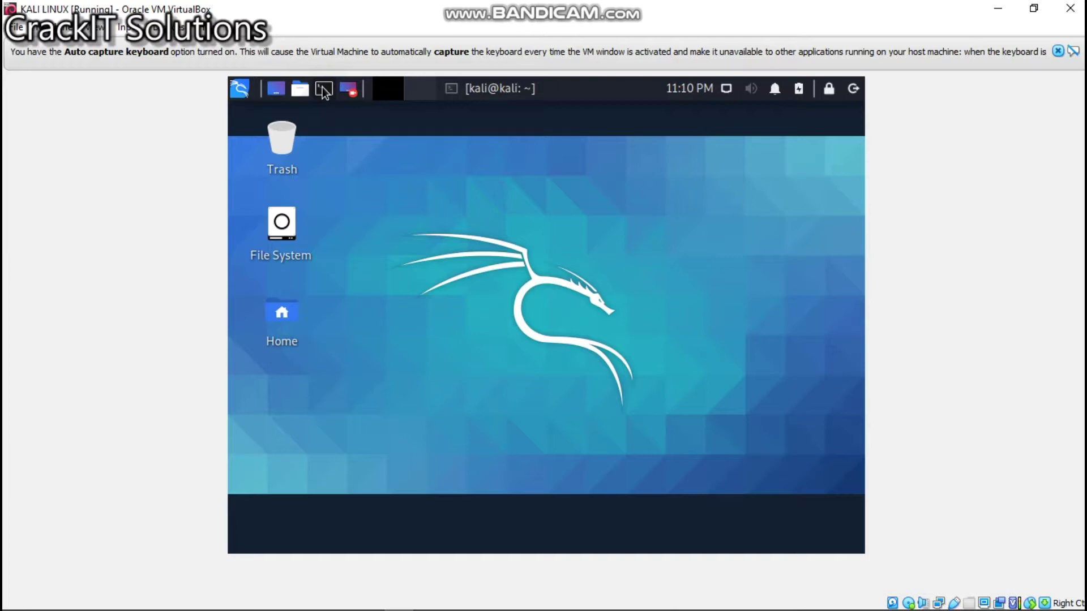
Open a terminal on the Kali desktop, then select the browser's current web address
left_click(324, 89)
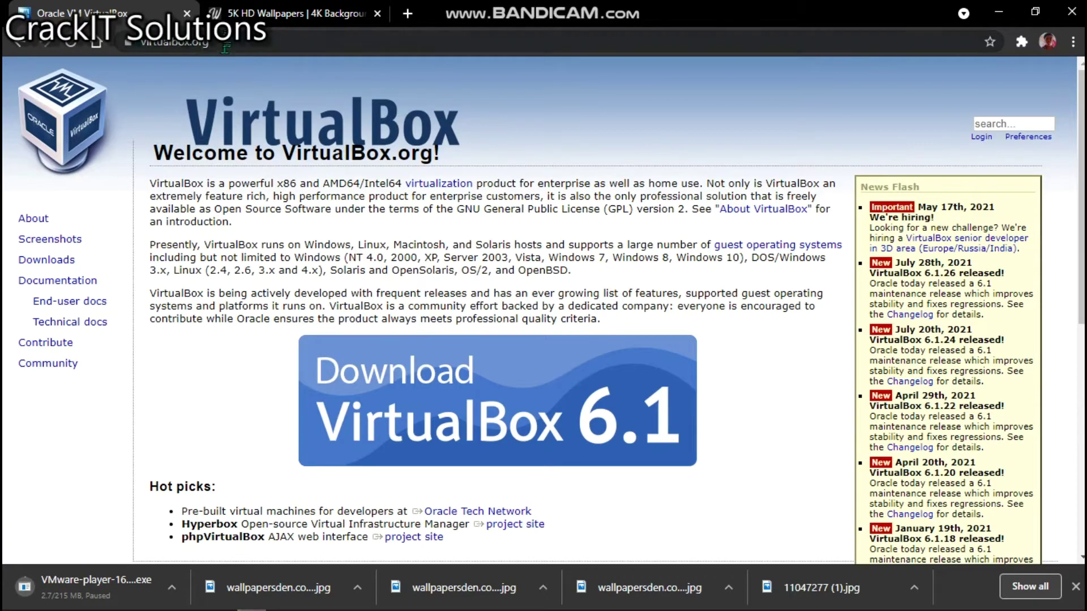
left_click(224, 47)
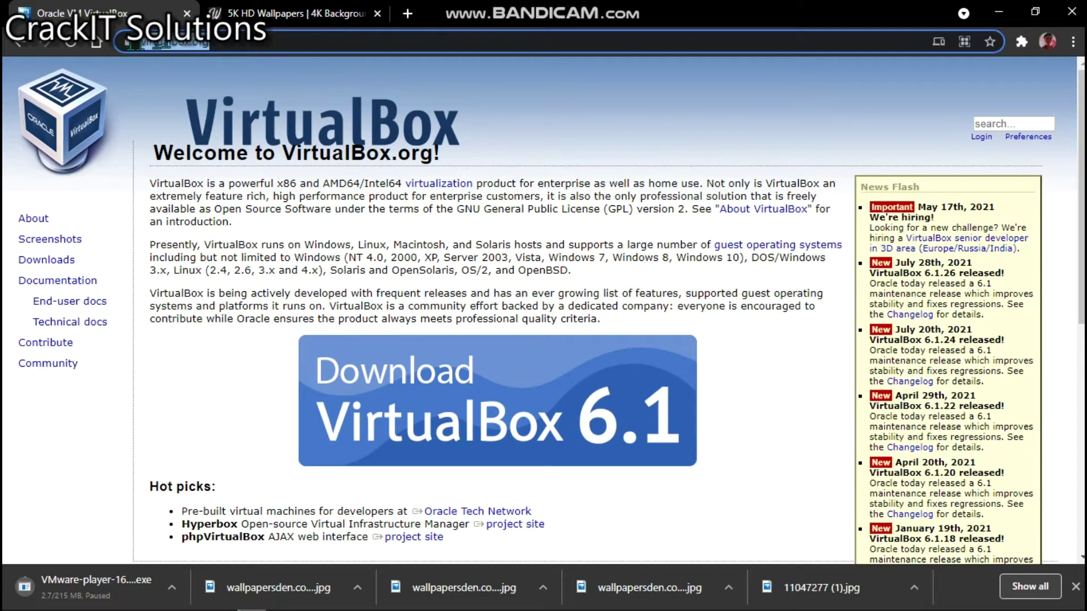
Go to the VirtualBox Downloads page from the Download VirtualBox 6.1 banner
scroll(420, 224, "down", 5)
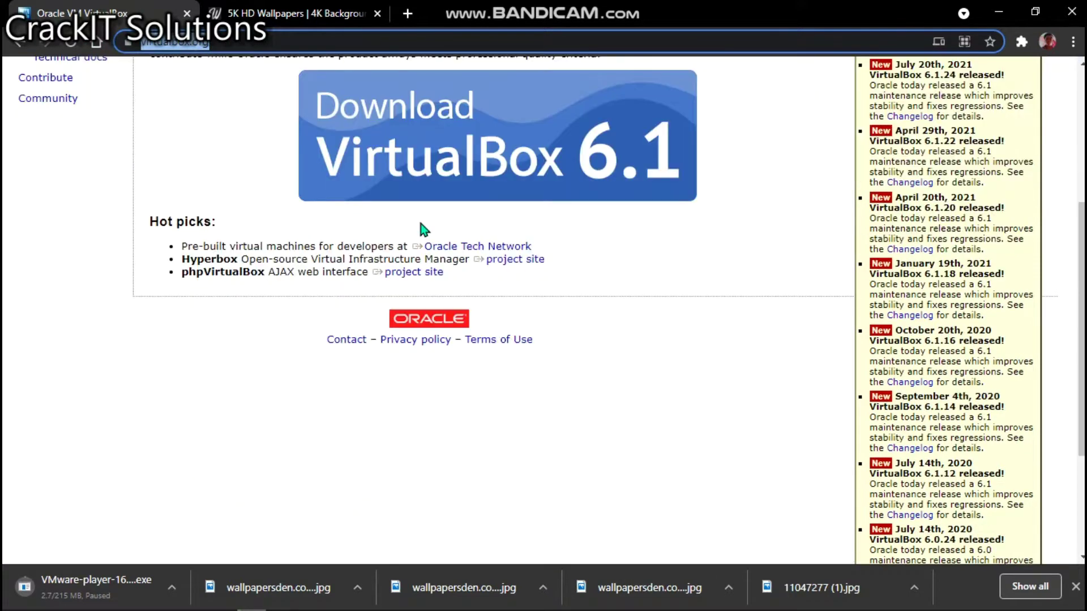
scroll(416, 232, "down", 3)
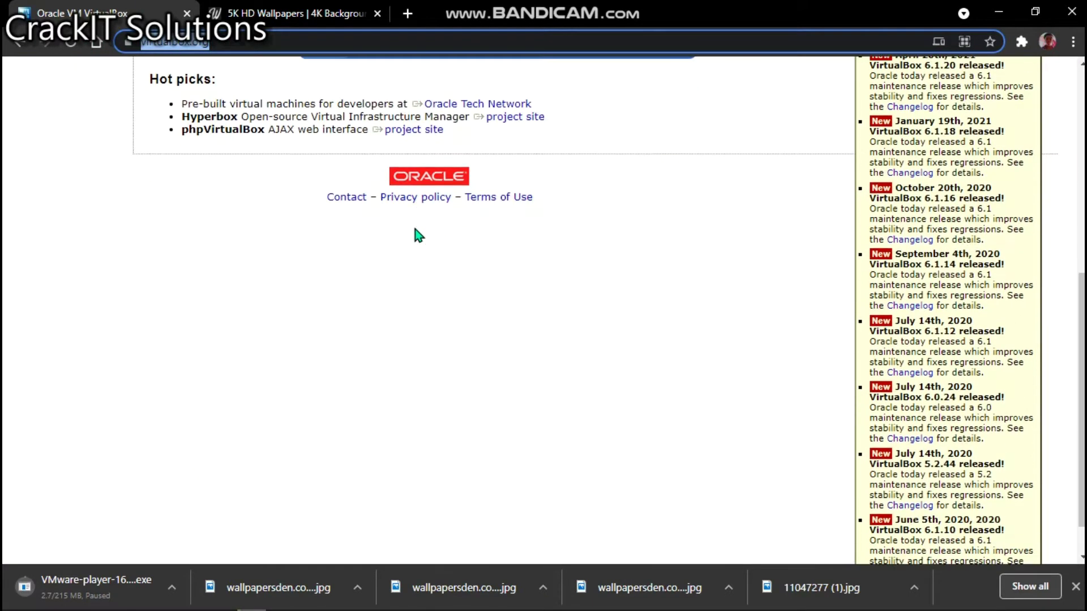
scroll(417, 235, "up", 7)
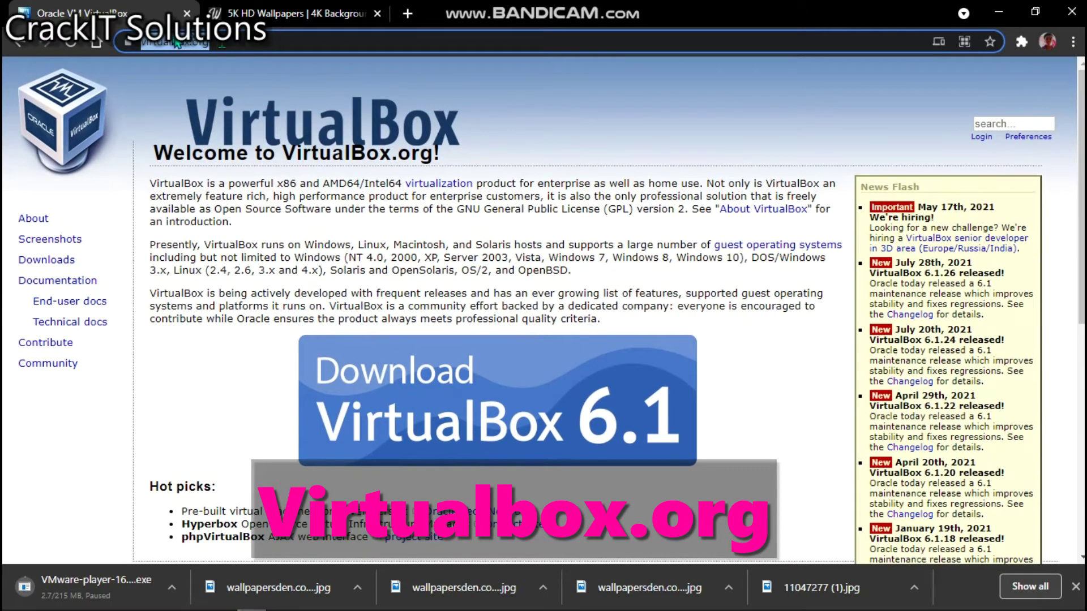
scroll(556, 287, "down", 2)
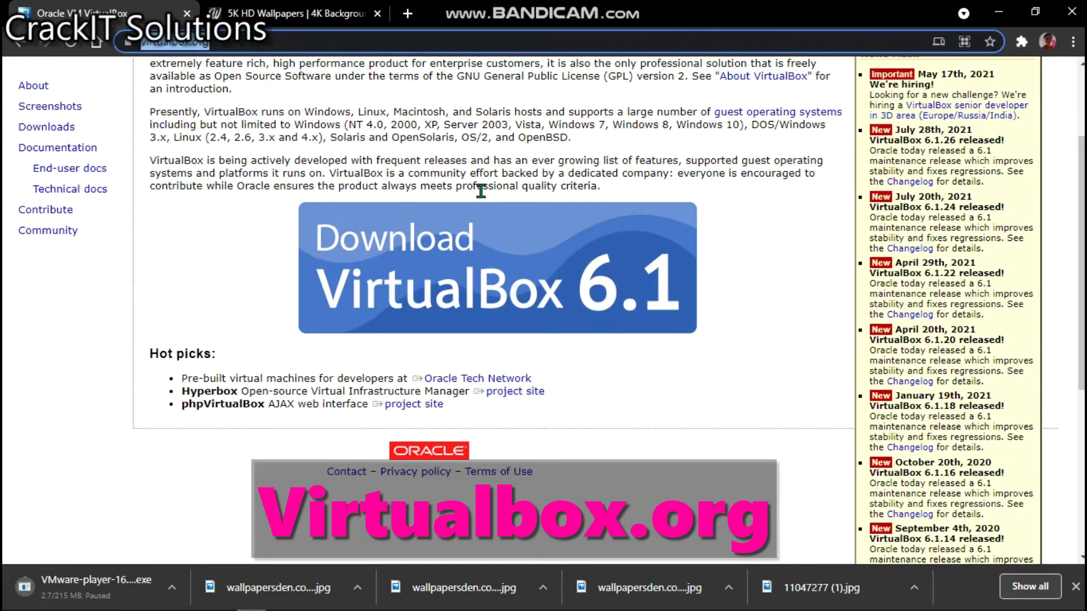
scroll(428, 123, "up", 2)
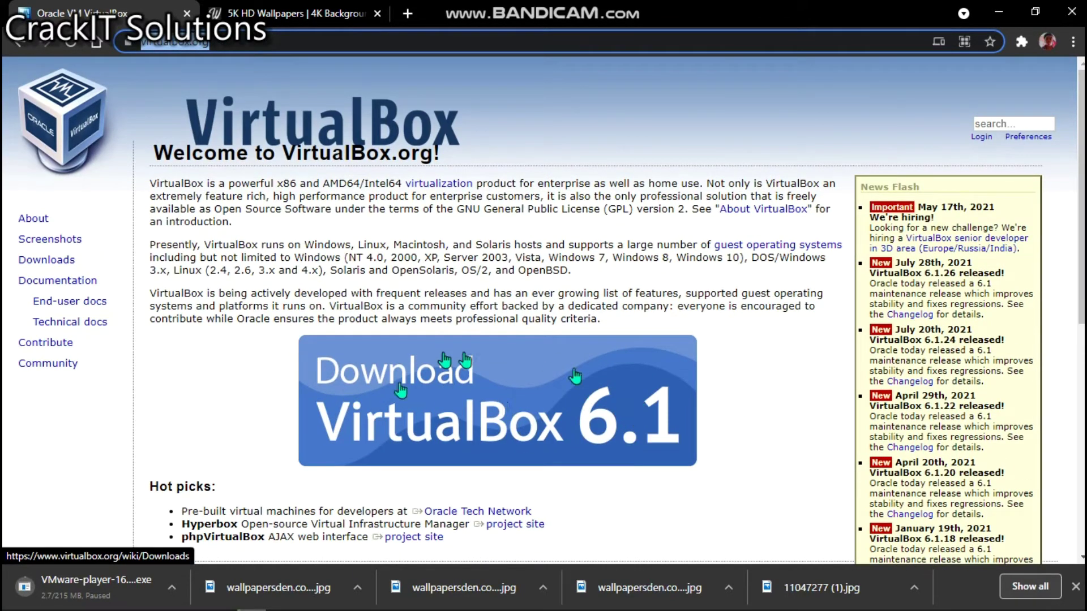
left_click(497, 402)
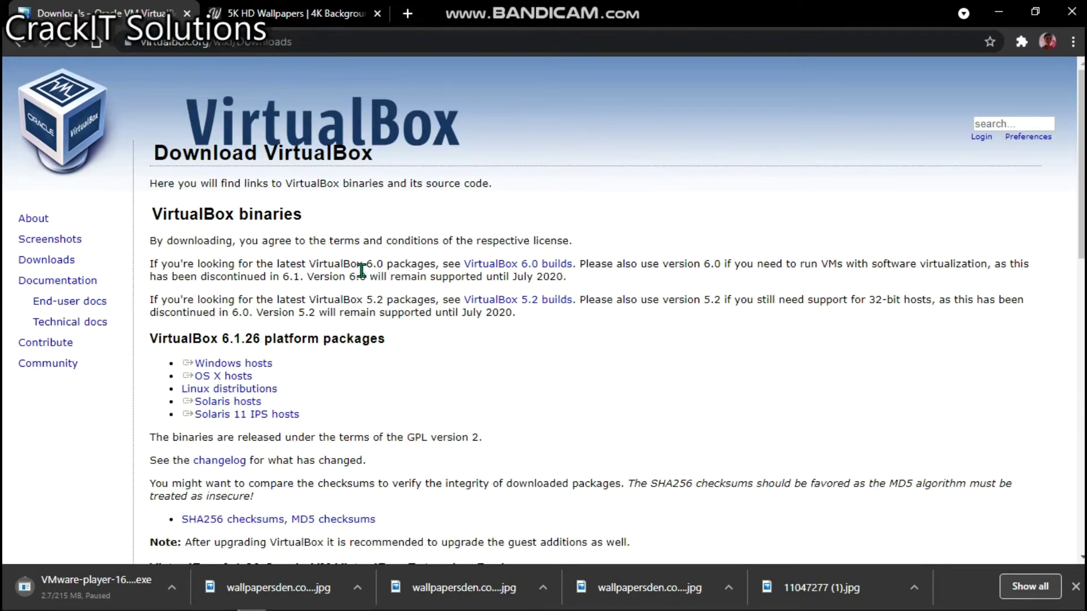
Start downloading the VirtualBox 6.1.26 package for Windows hosts
scroll(353, 264, "down", 2)
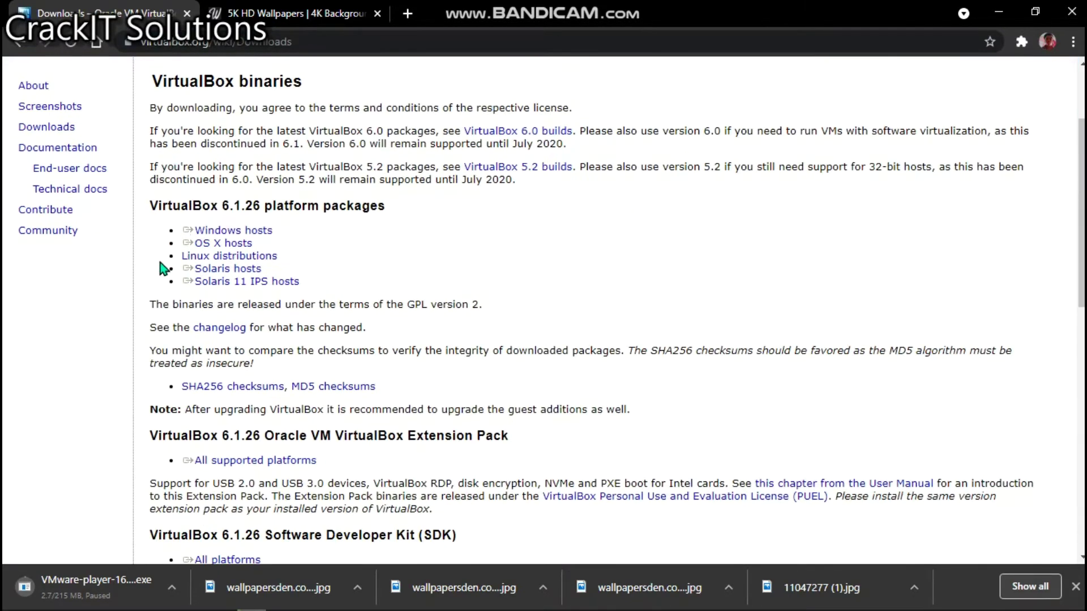
left_click(254, 234)
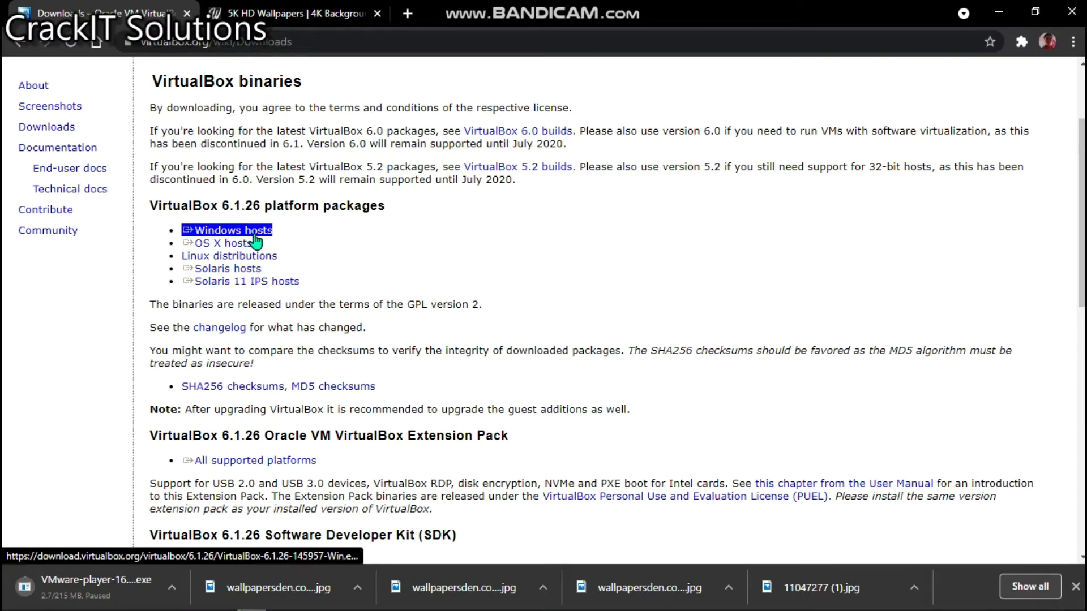
scroll(254, 242, "down", 2)
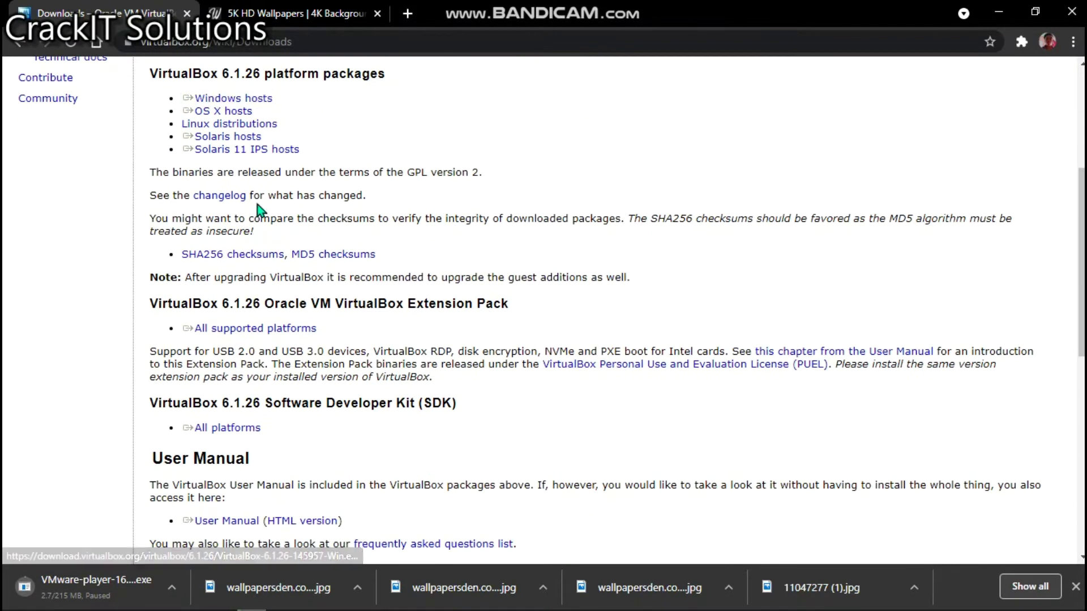
scroll(251, 239, "up", 2)
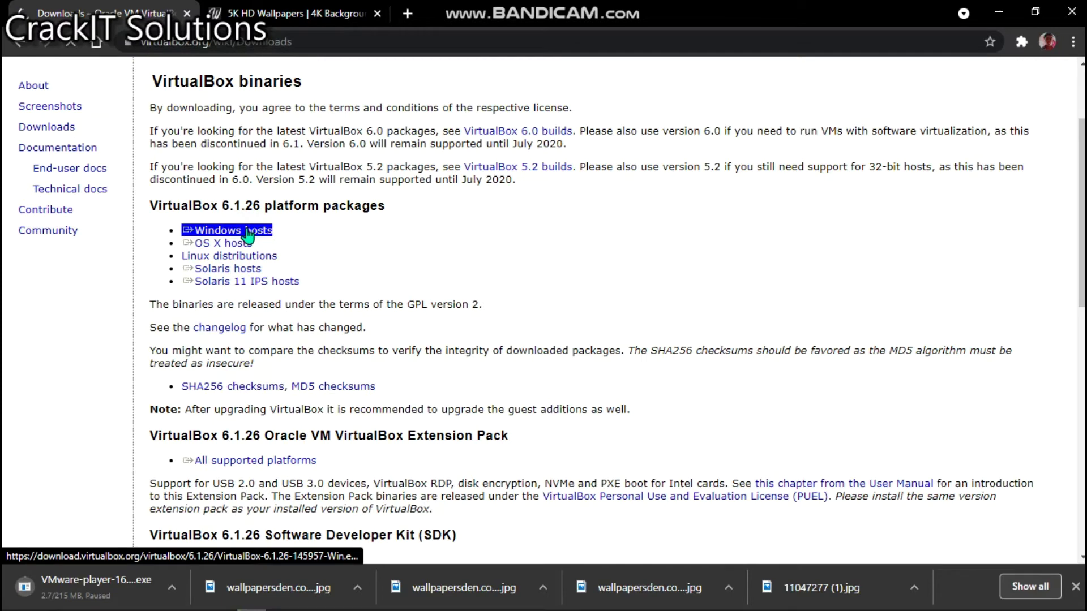
left_click(249, 235)
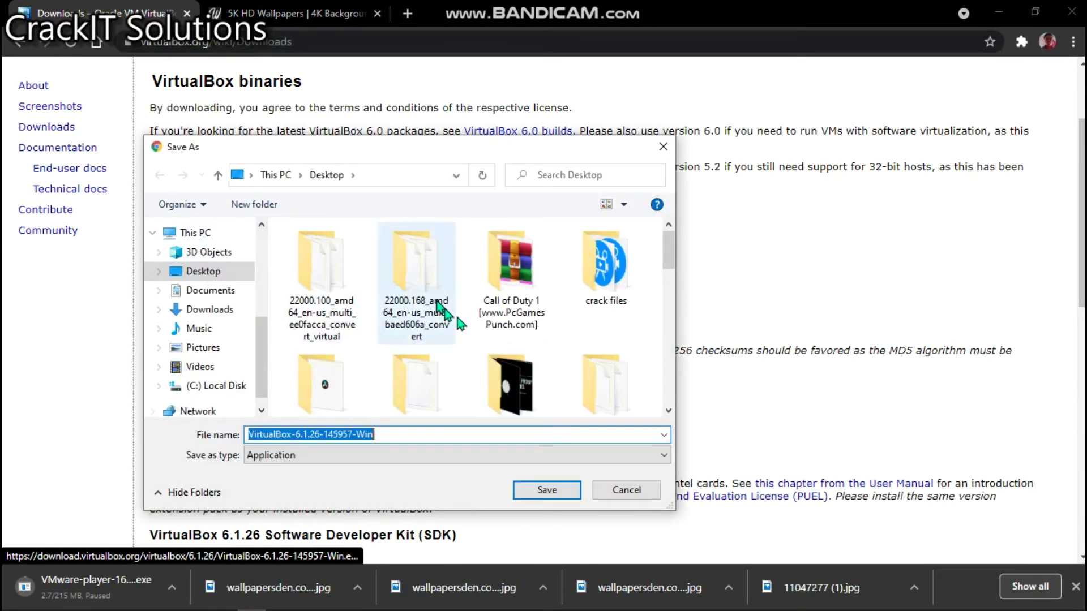
Save the VirtualBox-6.1.26-145957-Win installer to the Desktop and pause its download
key("Return")
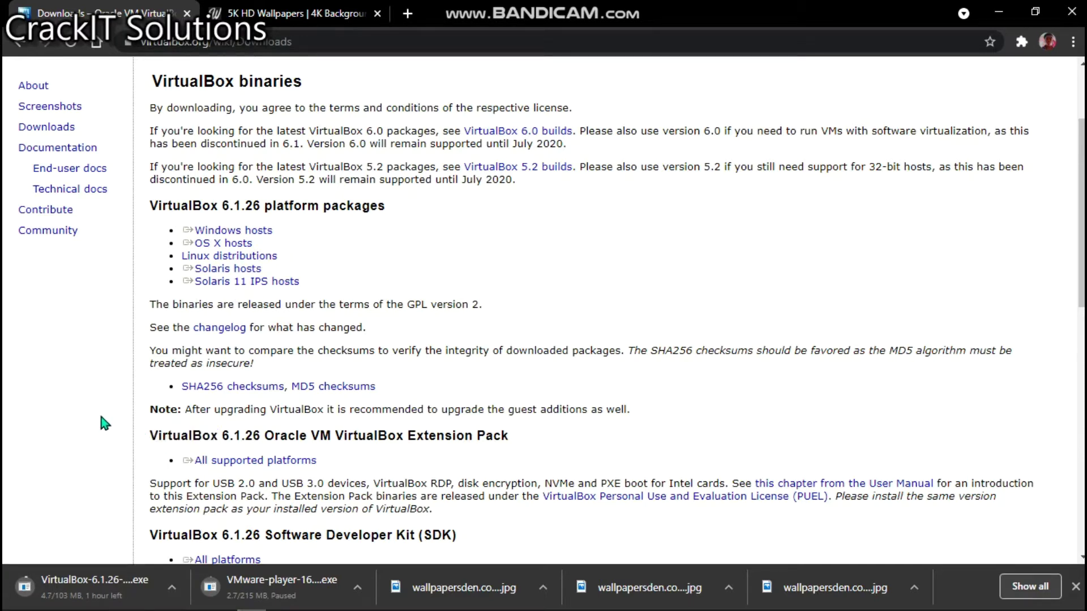
left_click(172, 587)
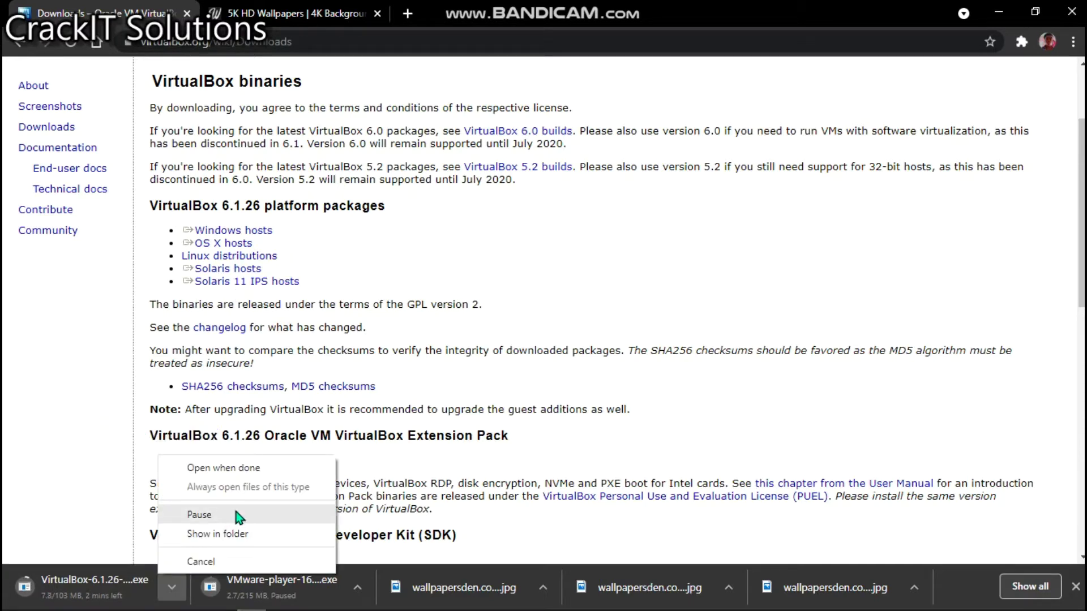
left_click(199, 515)
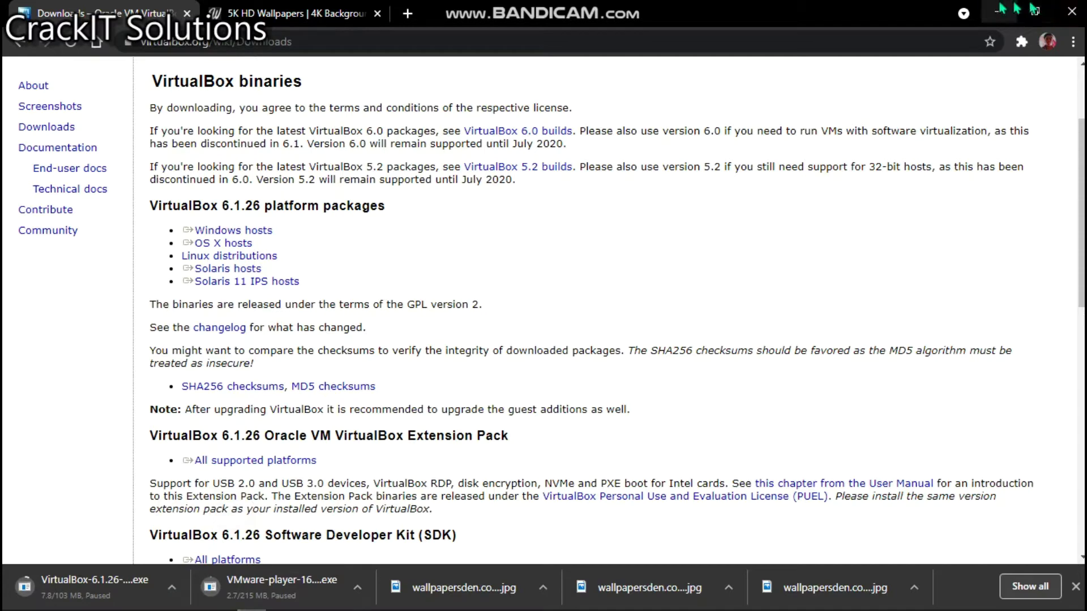
Minimize Chrome and run VirtualBox-6.1.12-139181-Win from the Downloads folder
left_click(1000, 10)
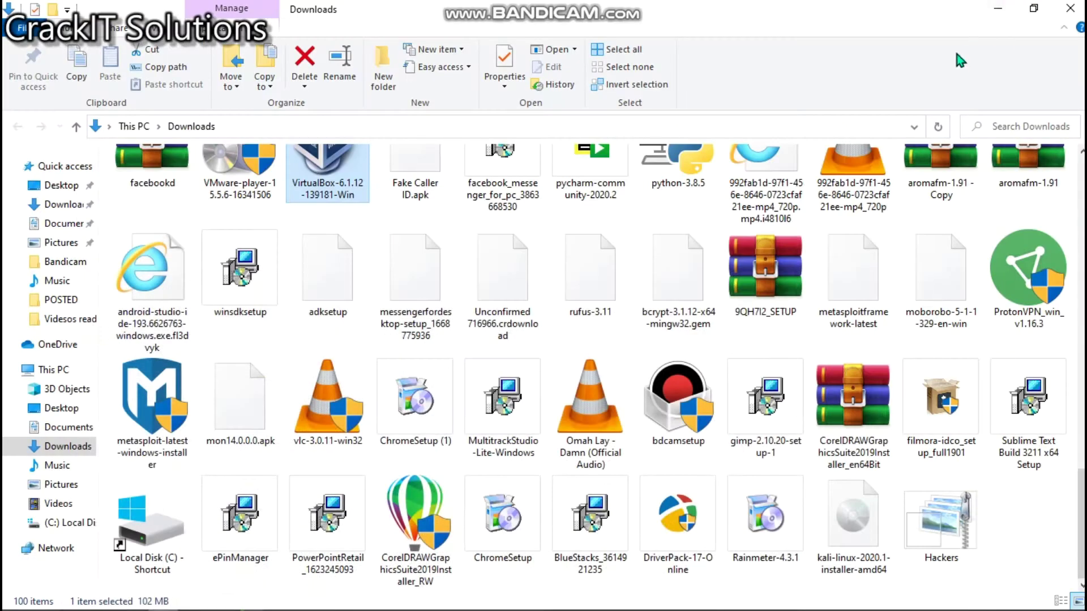
scroll(321, 223, "up", 3)
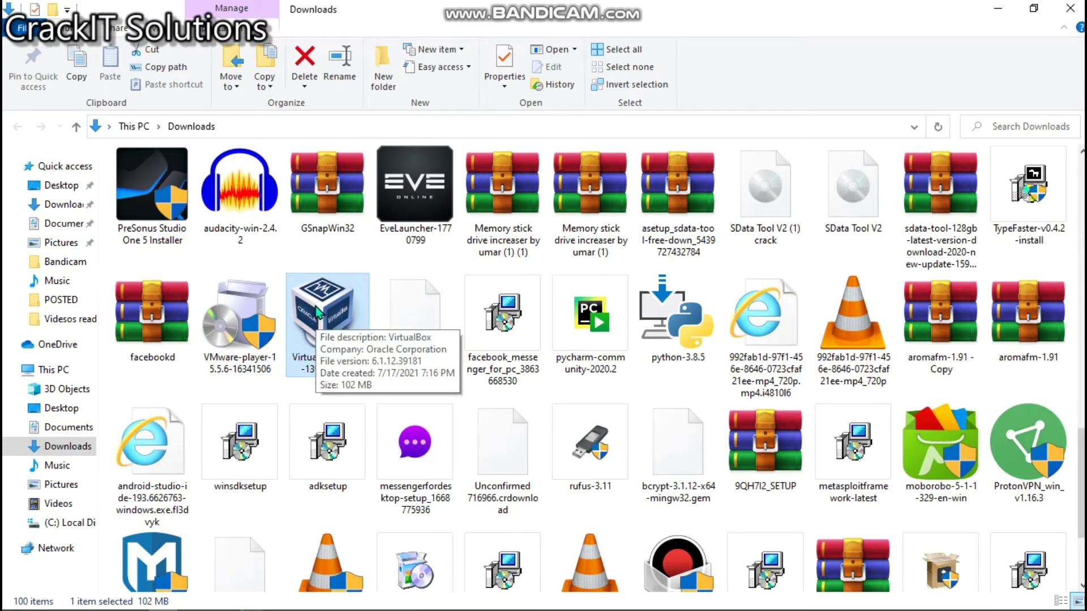
double_click(318, 313)
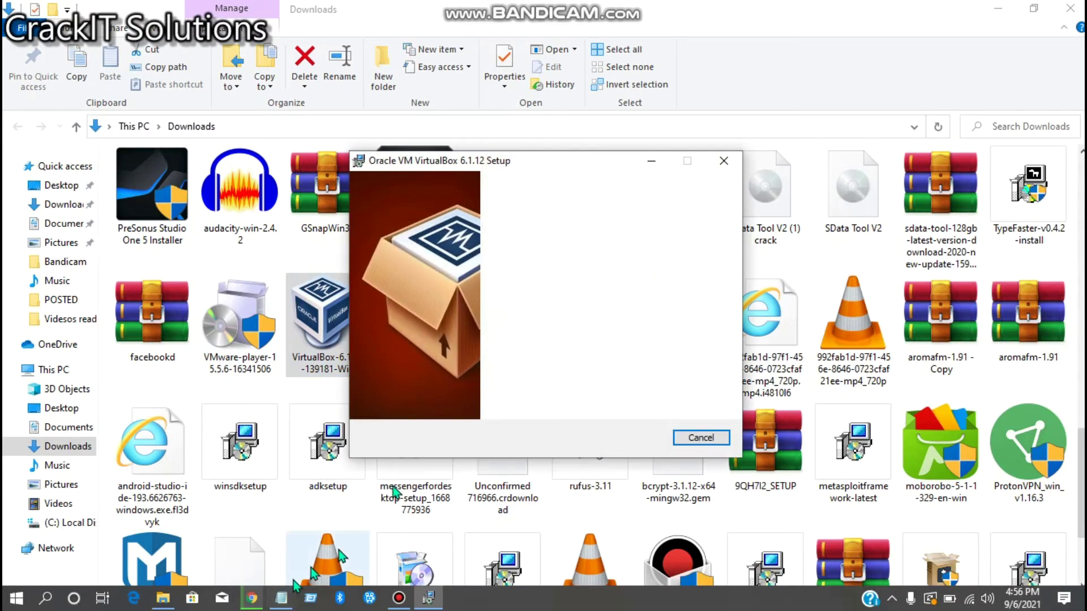
scroll(327, 409, "down", 2)
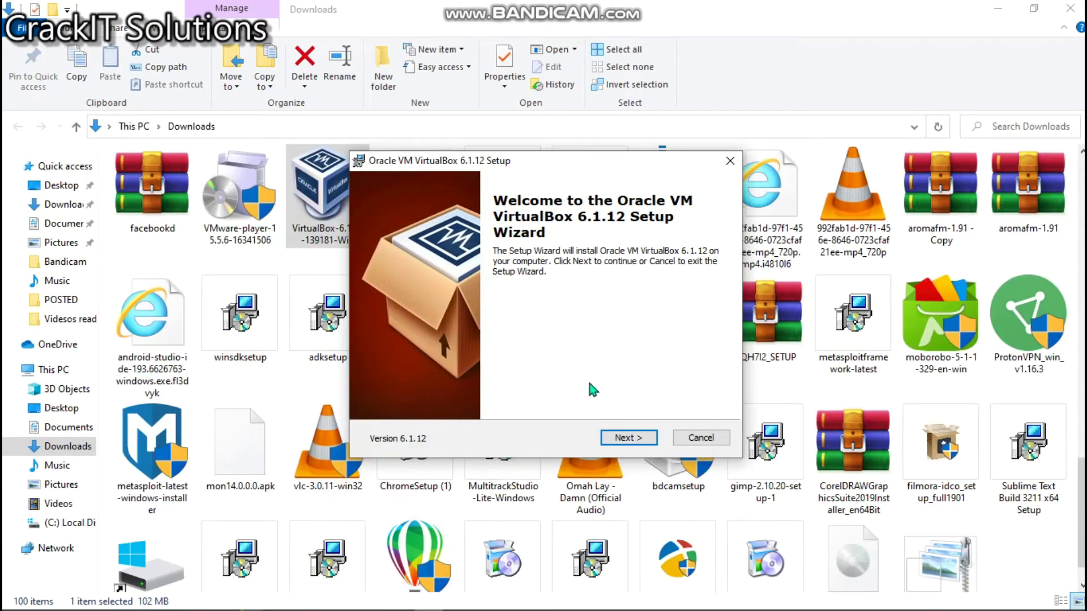
Install VirtualBox 6.1.12 with default features, shortcuts and network reset, then finish the wizard
left_click(640, 439)
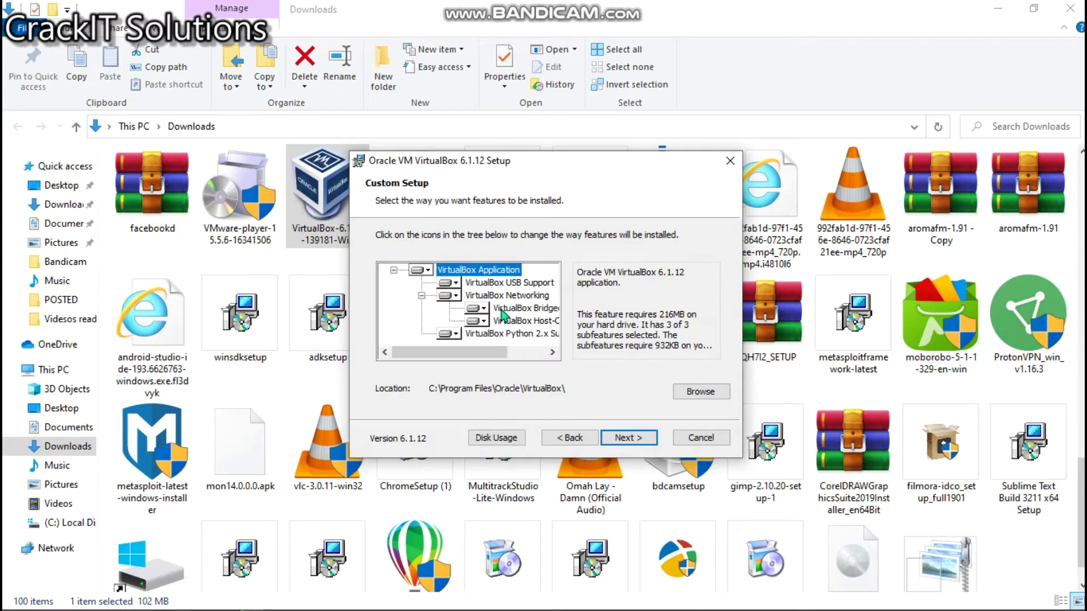
left_click(624, 438)
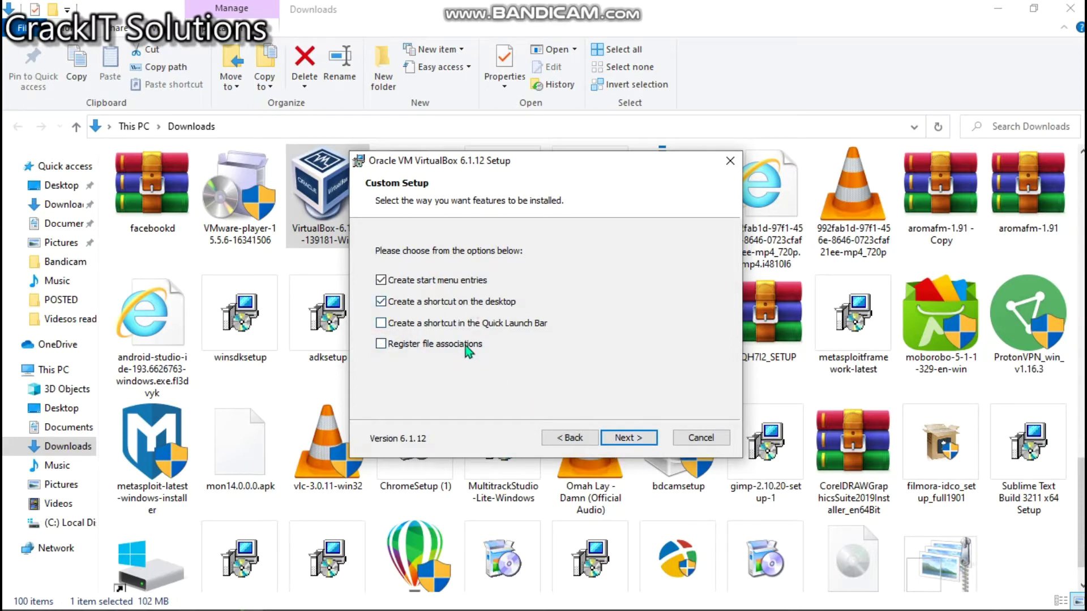
left_click(635, 439)
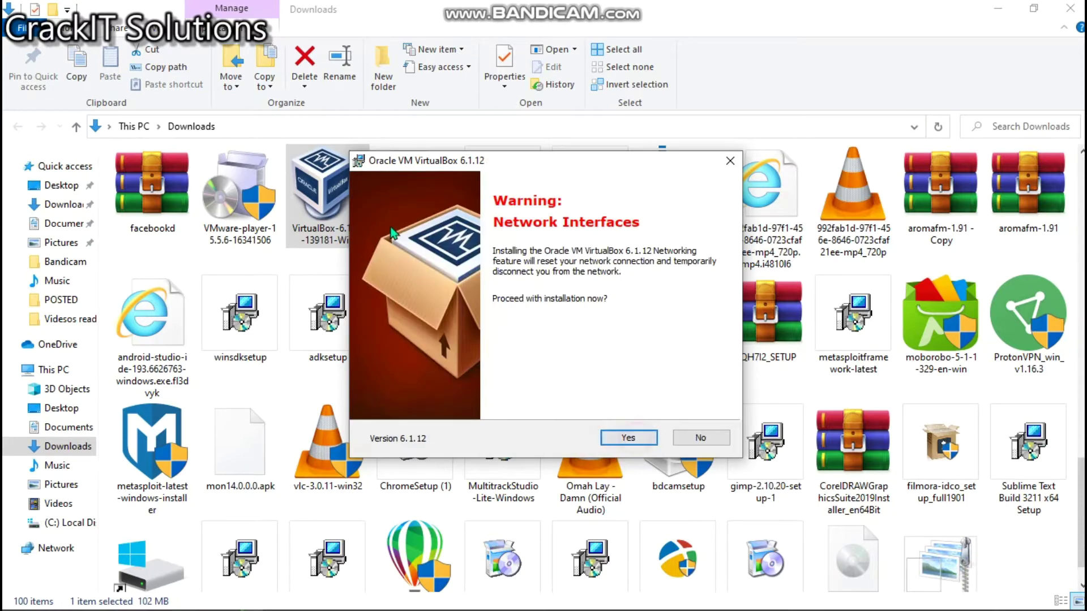
left_click(635, 439)
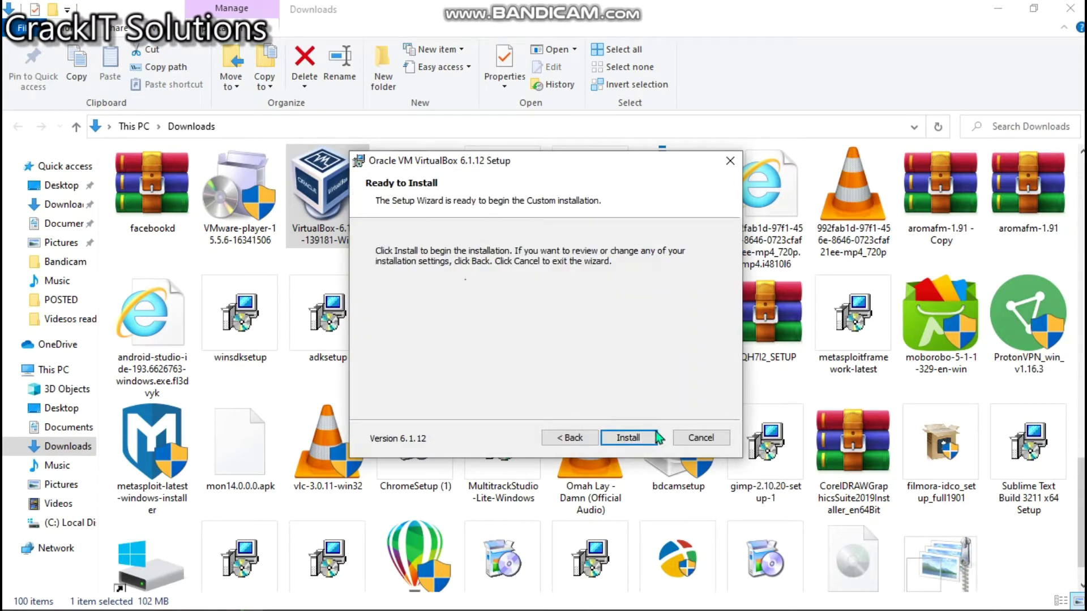
left_click(629, 438)
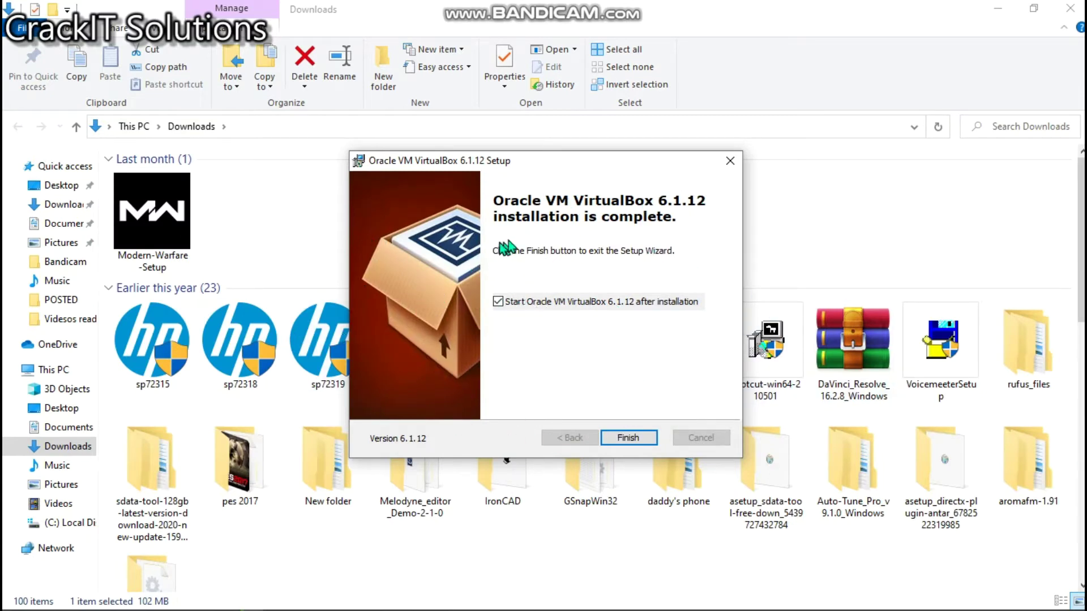
left_click(542, 303)
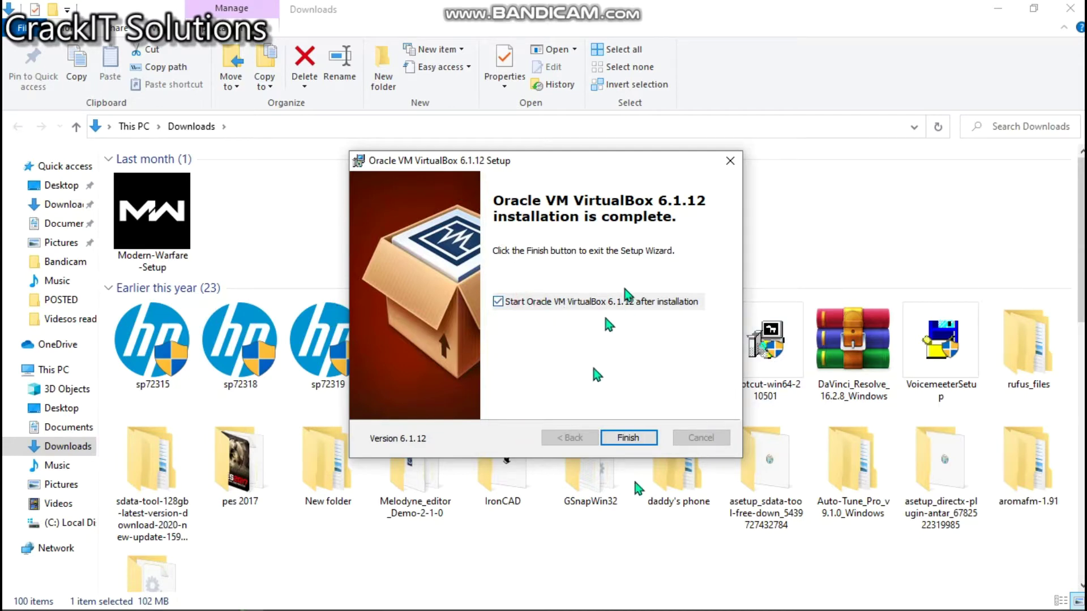
left_click(631, 438)
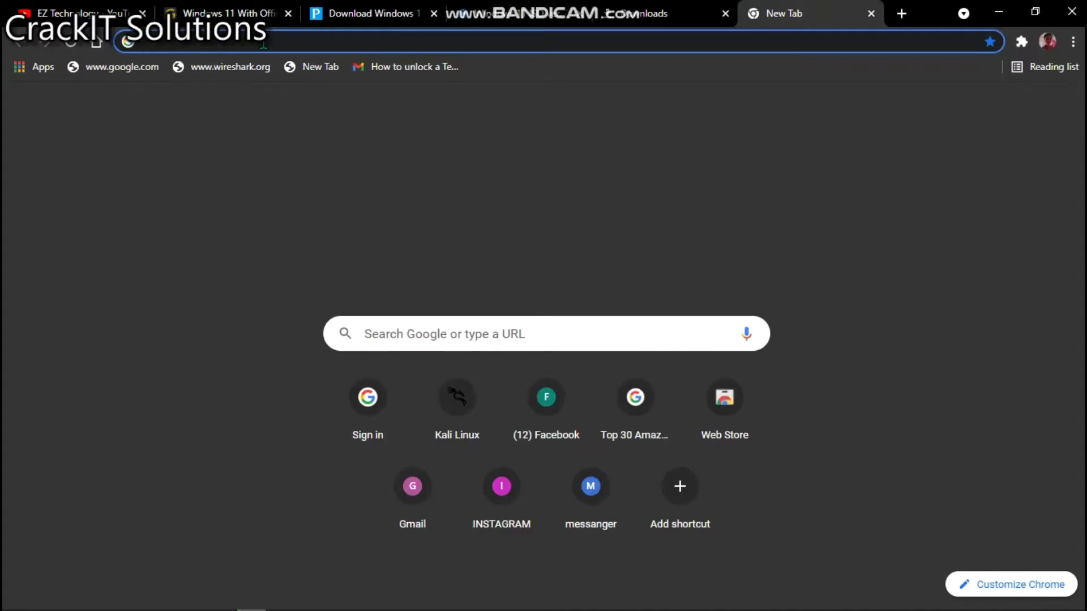
Go to kali.org and open the Get Kali download page
type("kali.org")
key("Return")
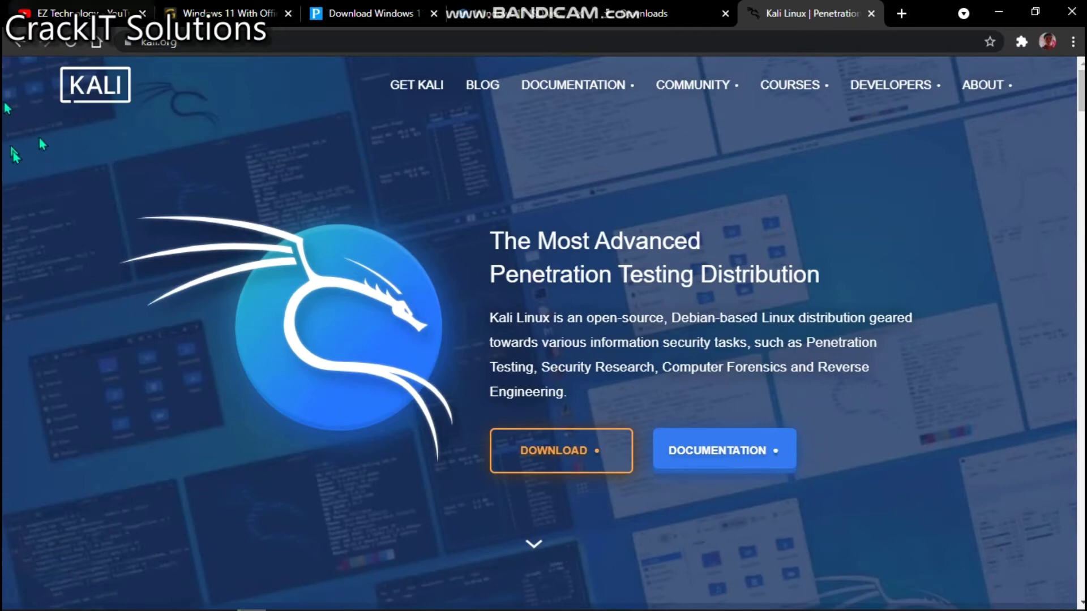
scroll(553, 187, "down", 2)
scroll(553, 190, "down", 4)
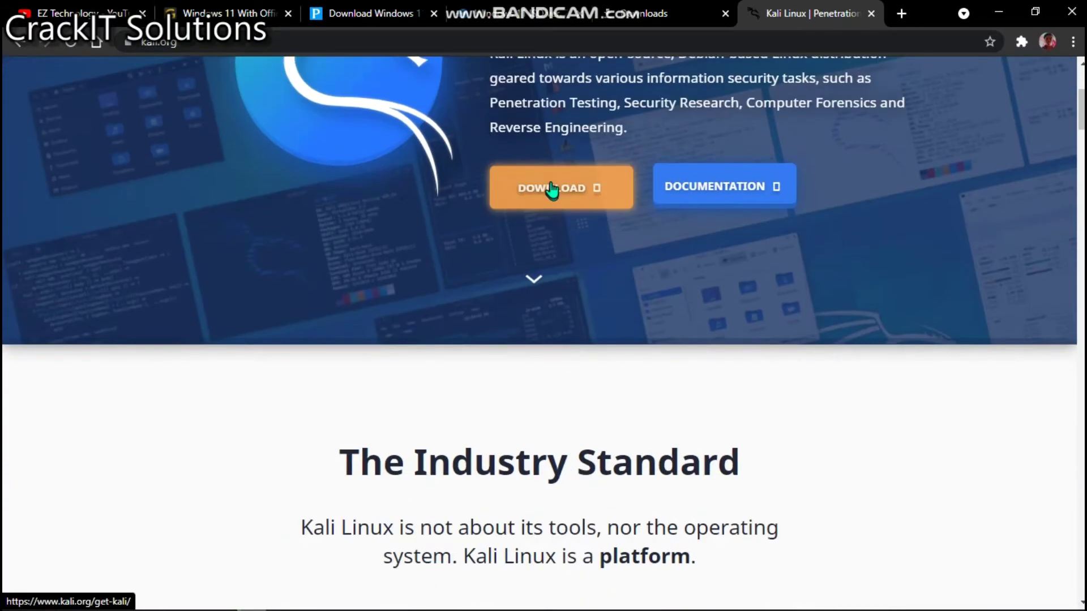
scroll(566, 340, "up", 5)
left_click(573, 462)
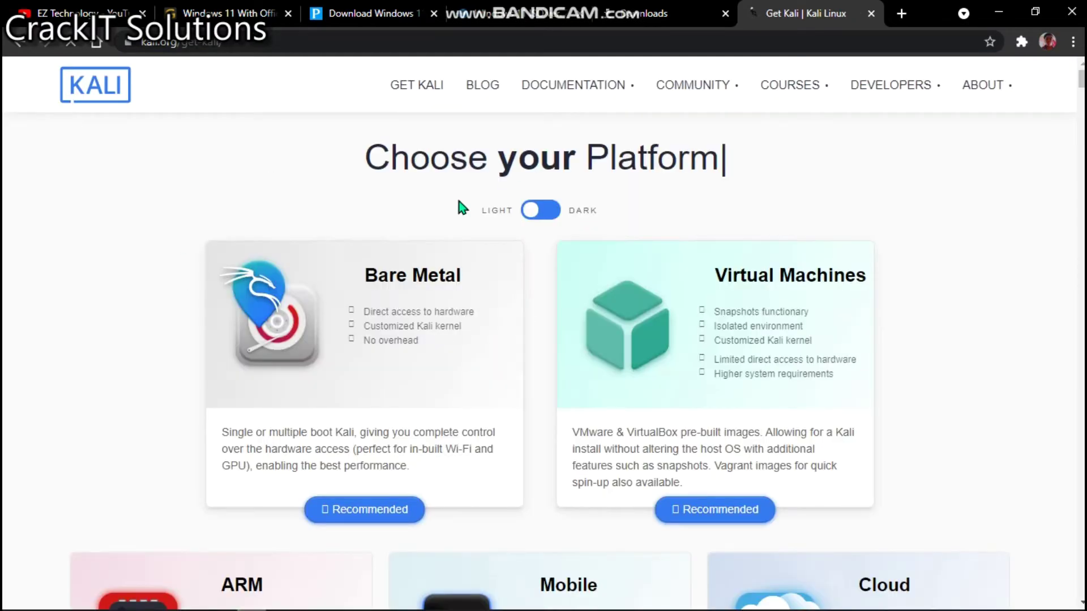
Jump to the Virtual Machines section offering VMware and VirtualBox images
scroll(478, 310, "down", 5)
scroll(480, 306, "up", 5)
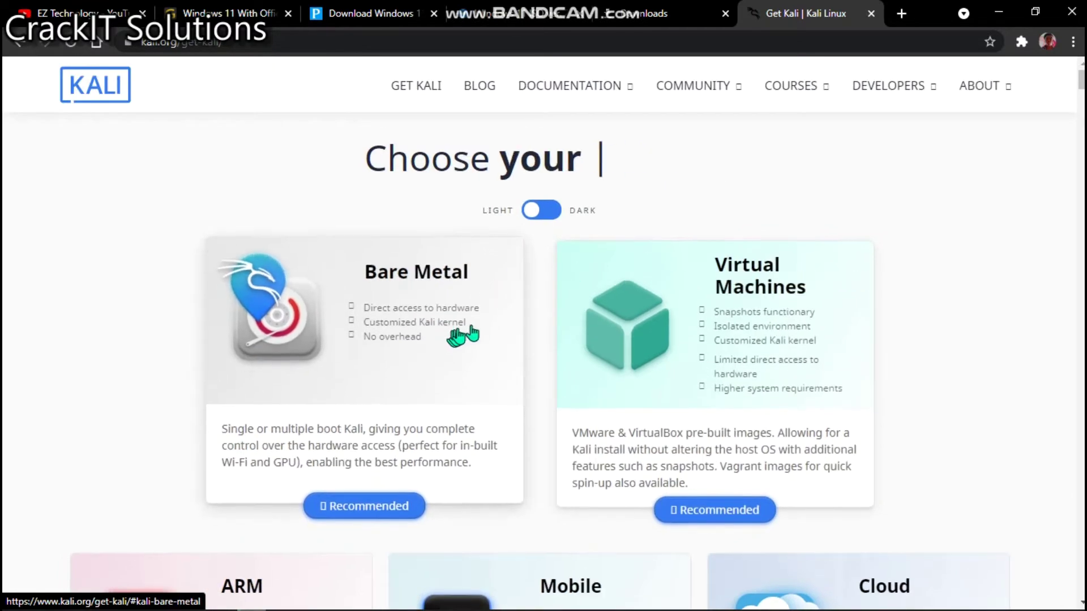
scroll(459, 337, "down", 2)
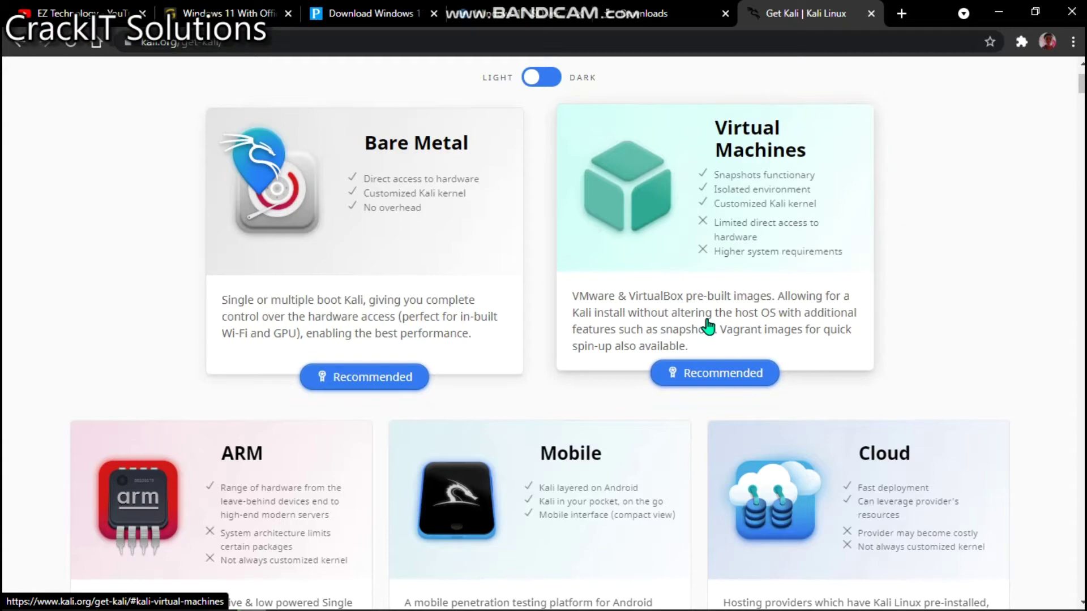
scroll(724, 266, "down", 4)
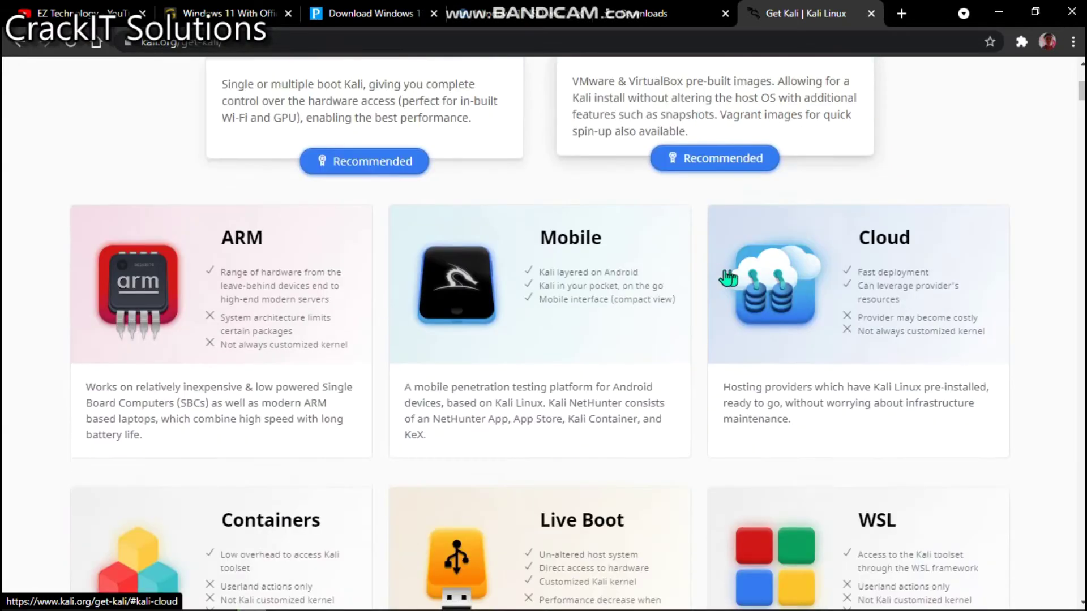
scroll(726, 274, "up", 6)
left_click(685, 348)
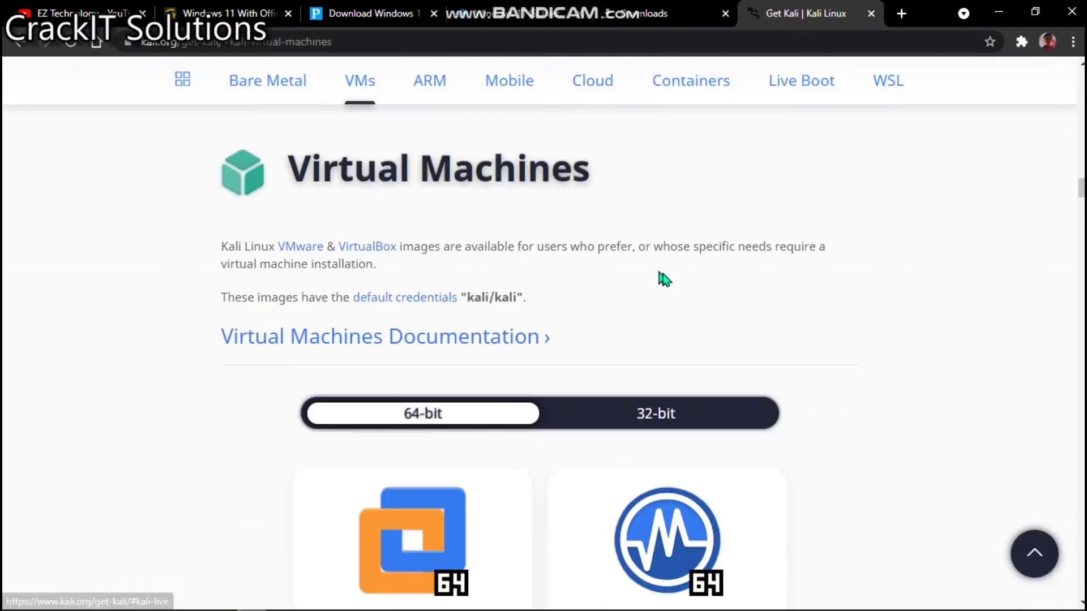
Jump to the Live Boot section and scroll to its image cards
scroll(479, 359, "down", 3)
scroll(639, 232, "up", 3)
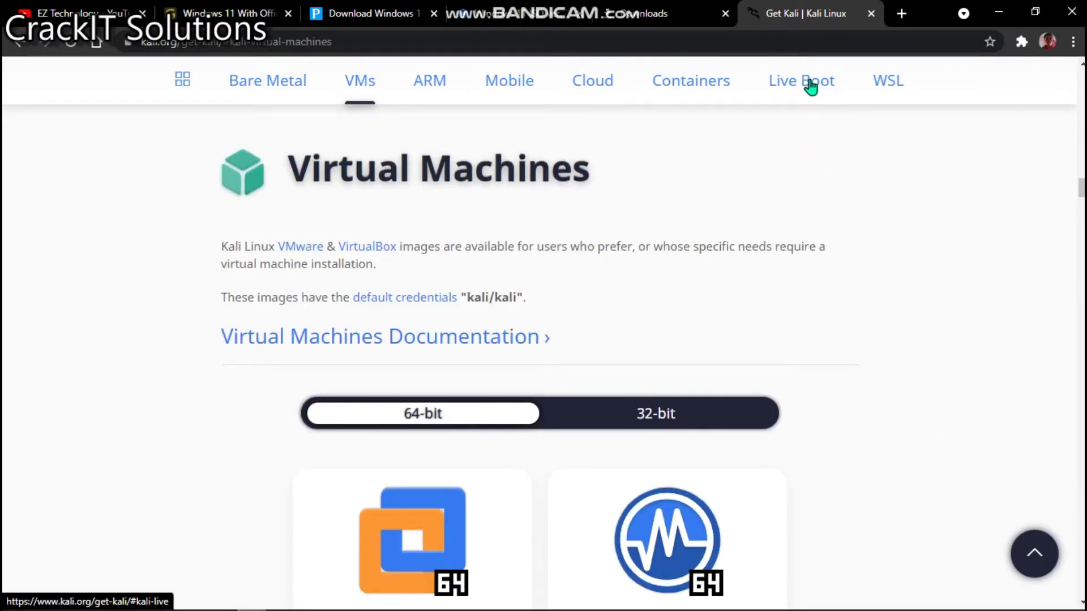
left_click(811, 84)
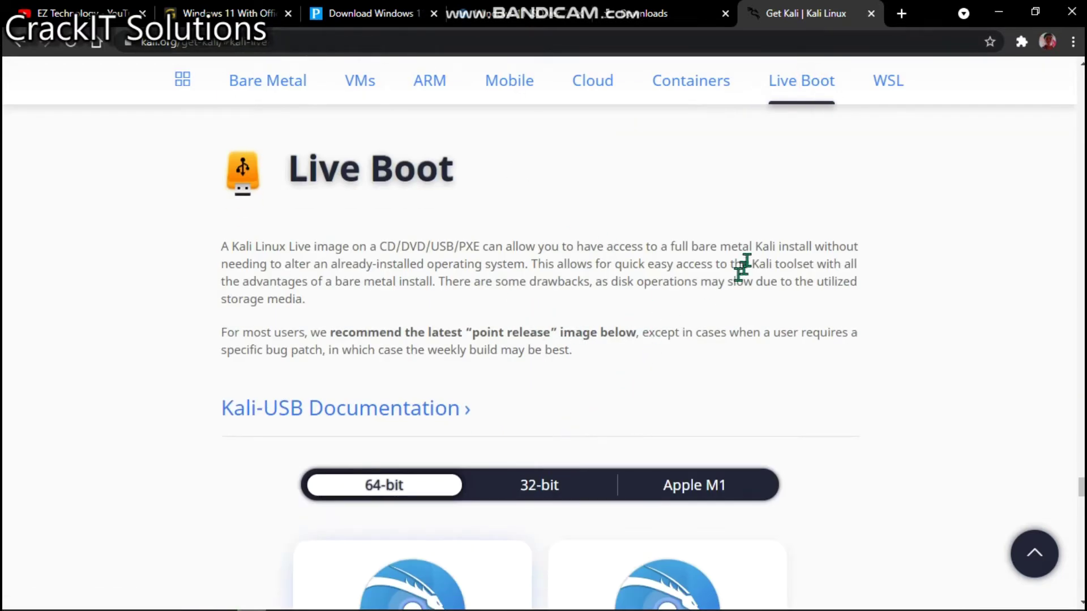
scroll(730, 238, "down", 2)
scroll(671, 223, "up", 2)
scroll(665, 223, "down", 2)
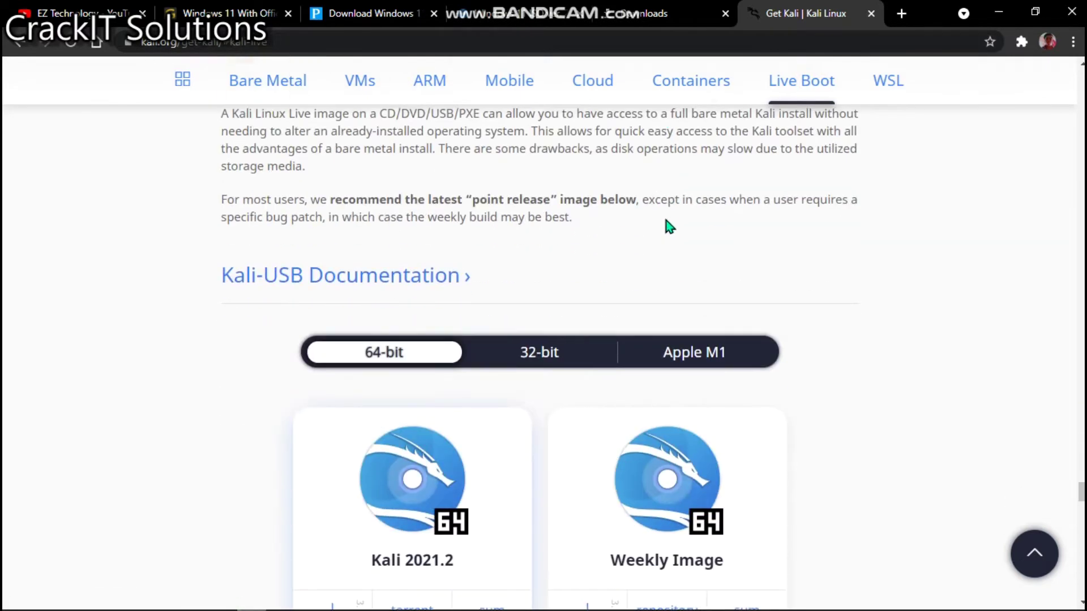
scroll(656, 224, "up", 2)
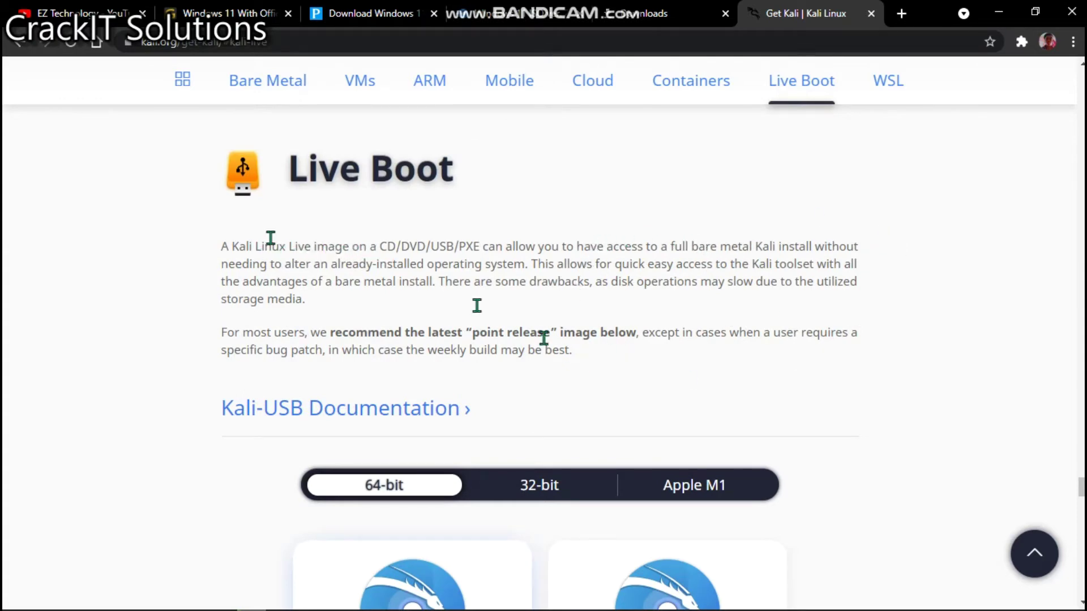
scroll(481, 257, "down", 6)
scroll(696, 266, "up", 2)
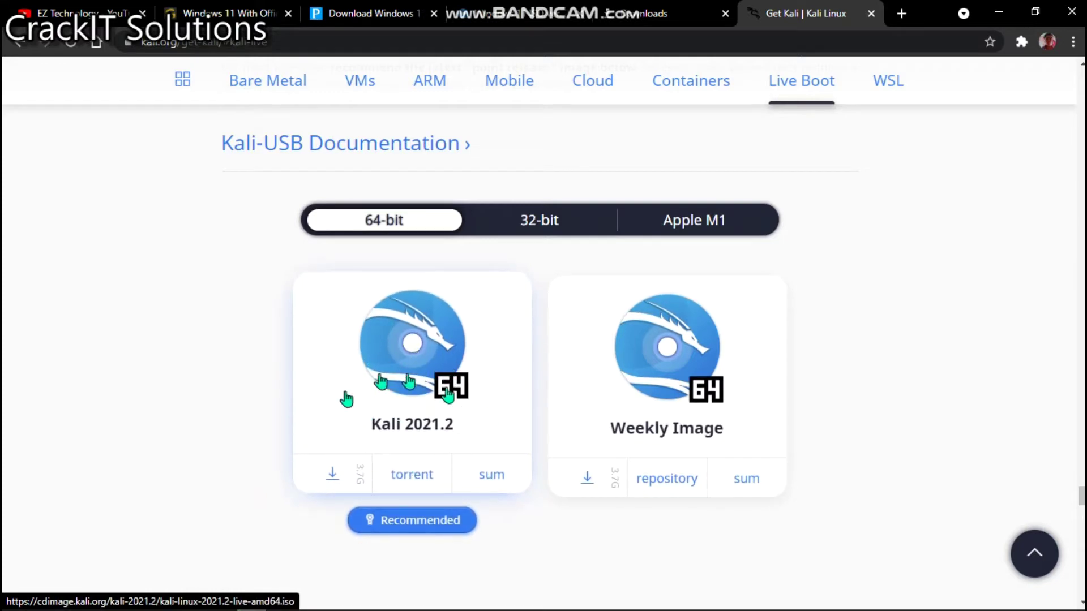
scroll(380, 378, "up", 5)
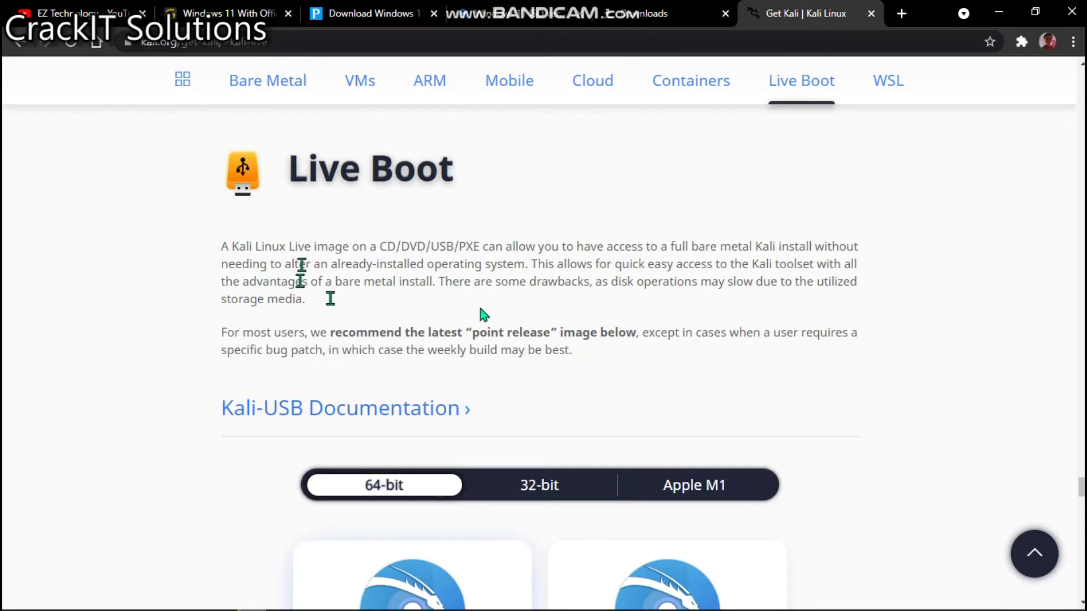
scroll(402, 326, "down", 2)
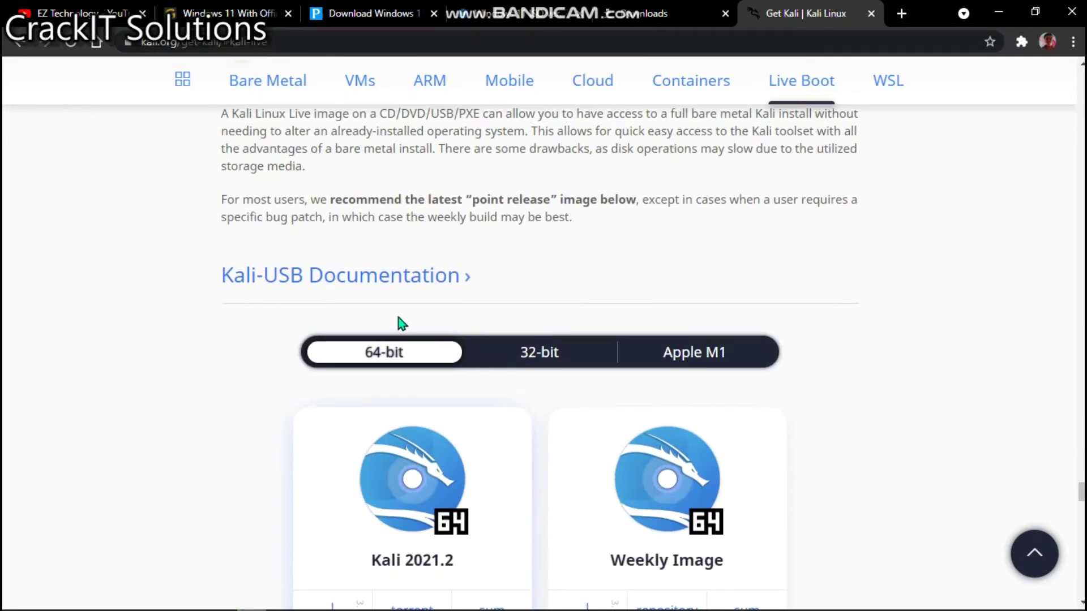
scroll(481, 283, "down", 2)
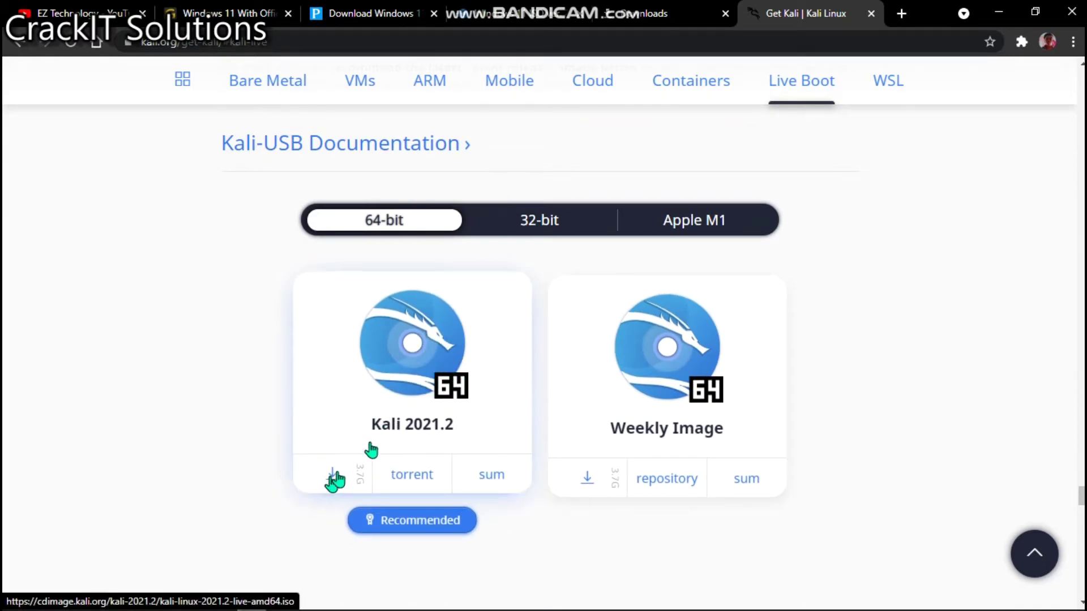
Preview the 32-bit and Apple M1 live images, then return to 64-bit Kali 2021.2
left_click(531, 226)
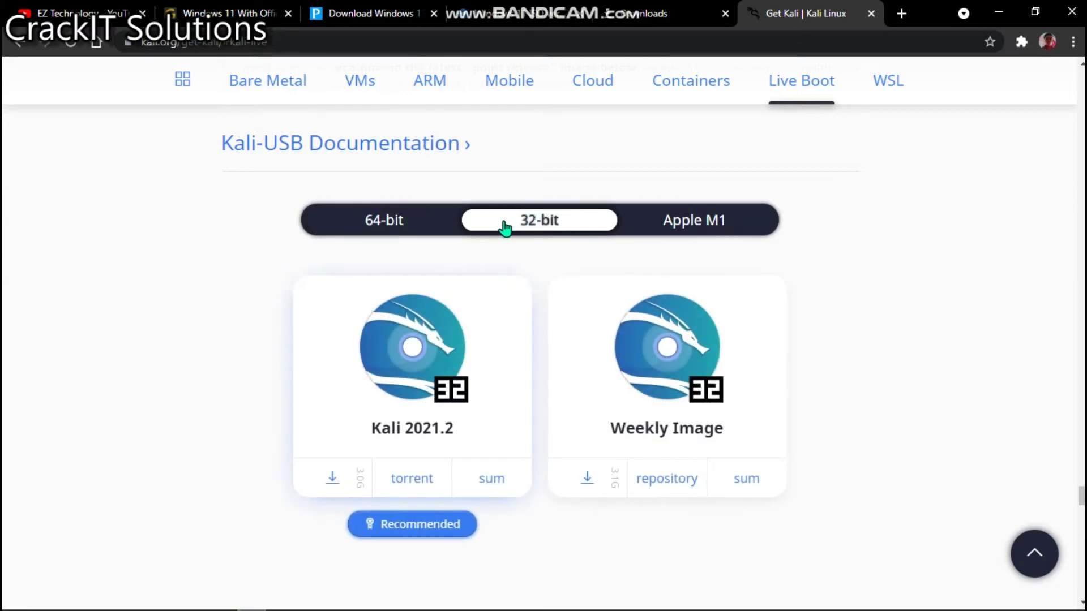
left_click(715, 230)
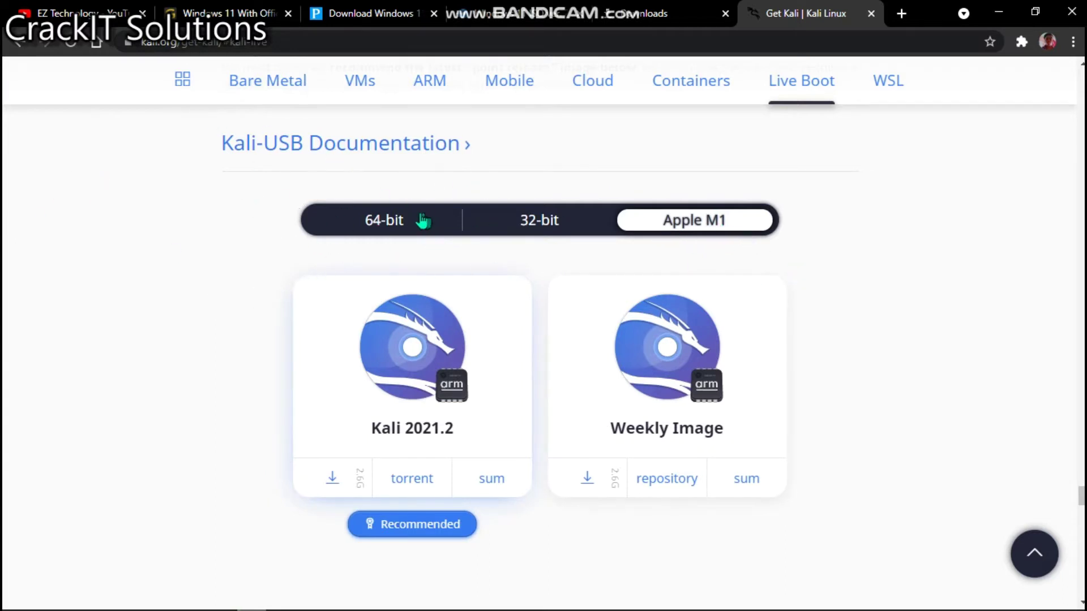
left_click(418, 222)
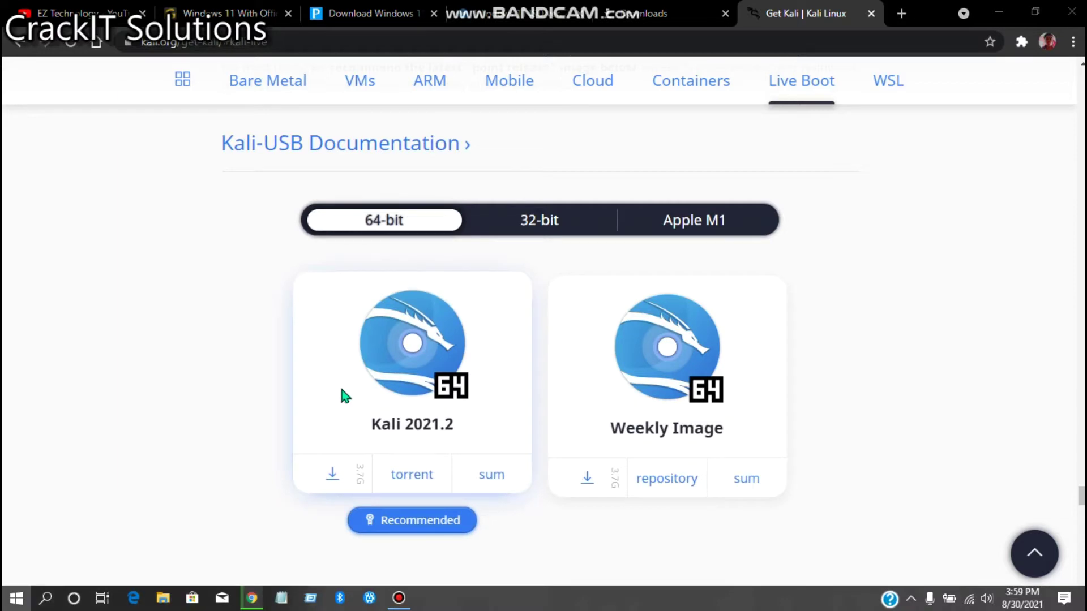
left_click(46, 598)
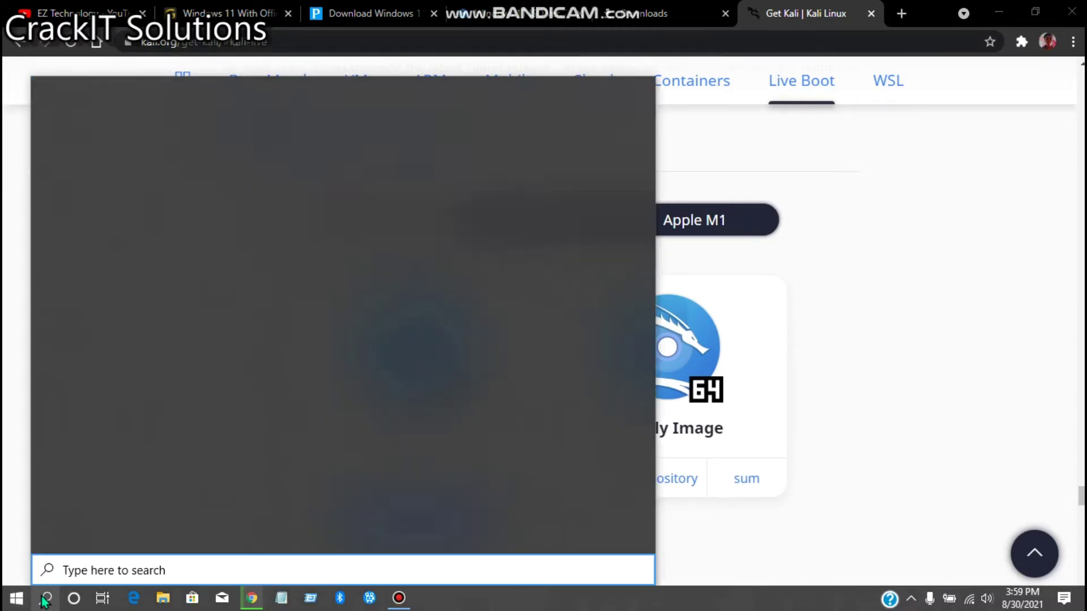
Check This PC's properties (64-bit Windows 10 Pro, 4.00 GB RAM), then close the window
type("thi")
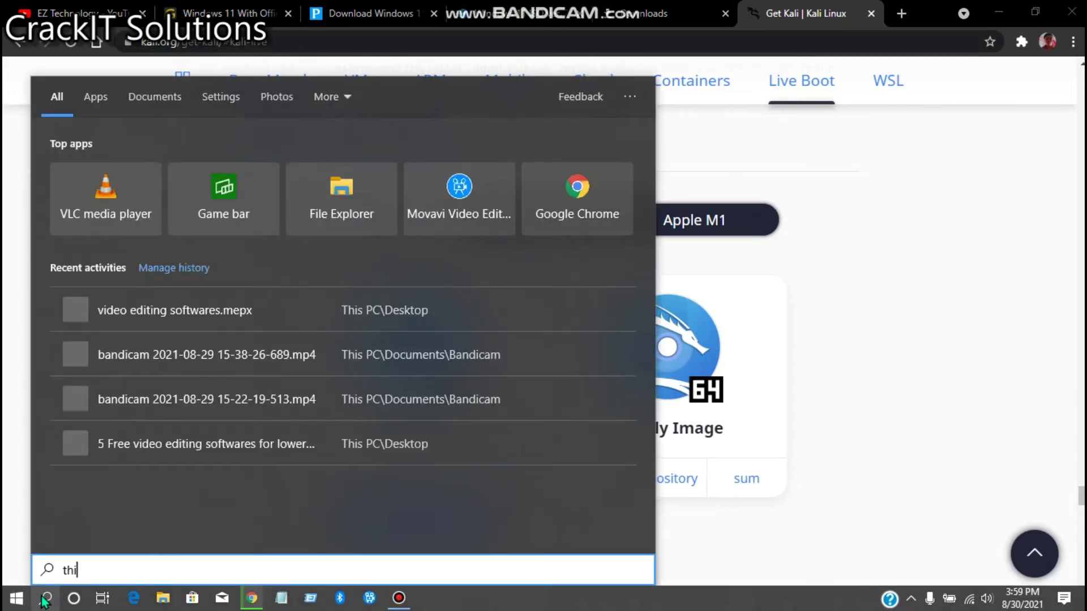
type("s")
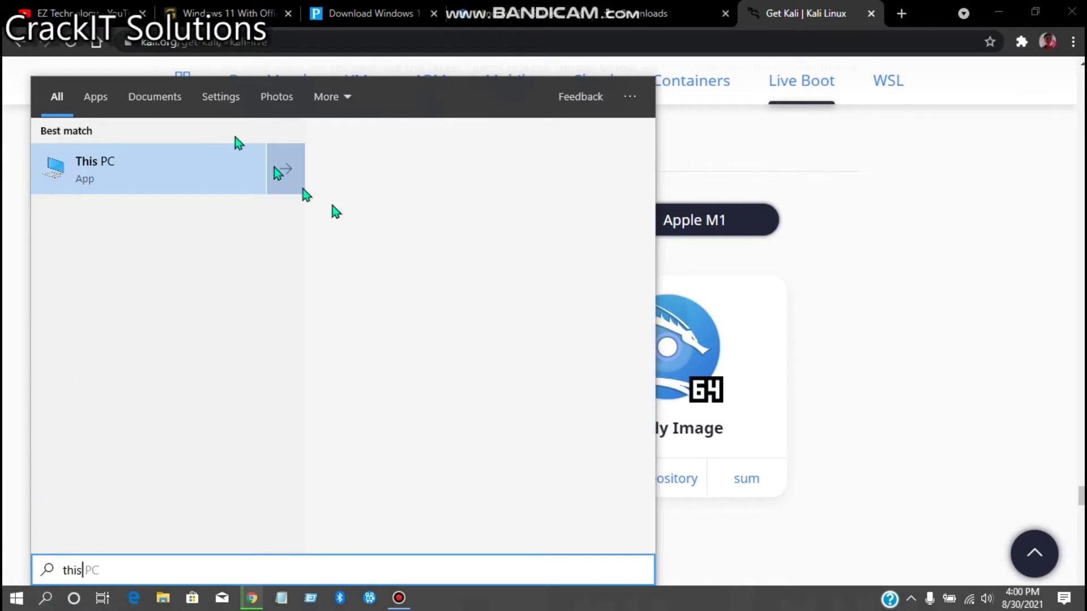
right_click(203, 170)
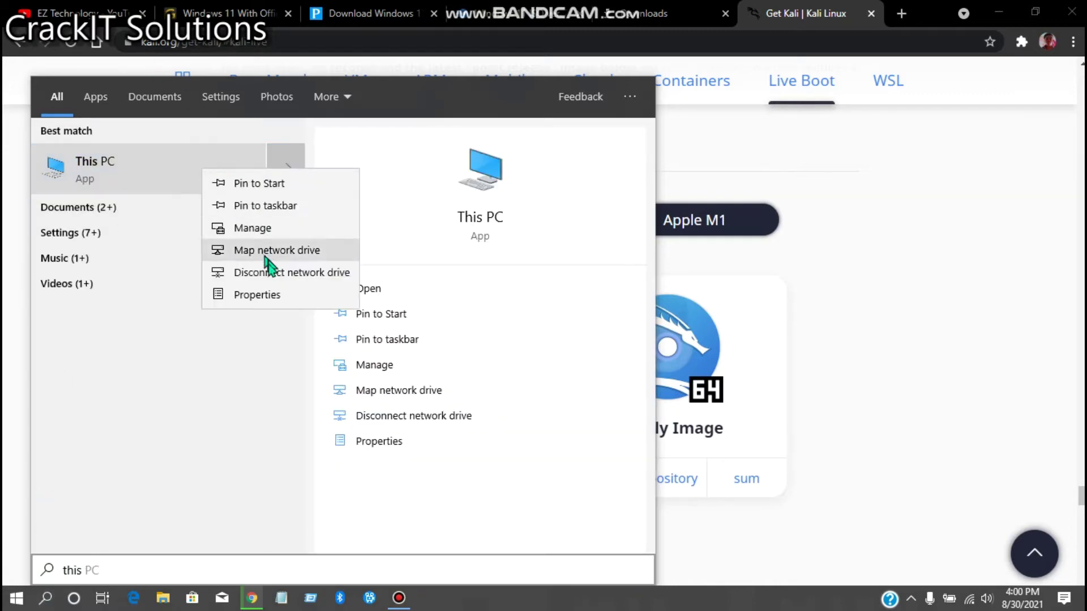
left_click(279, 294)
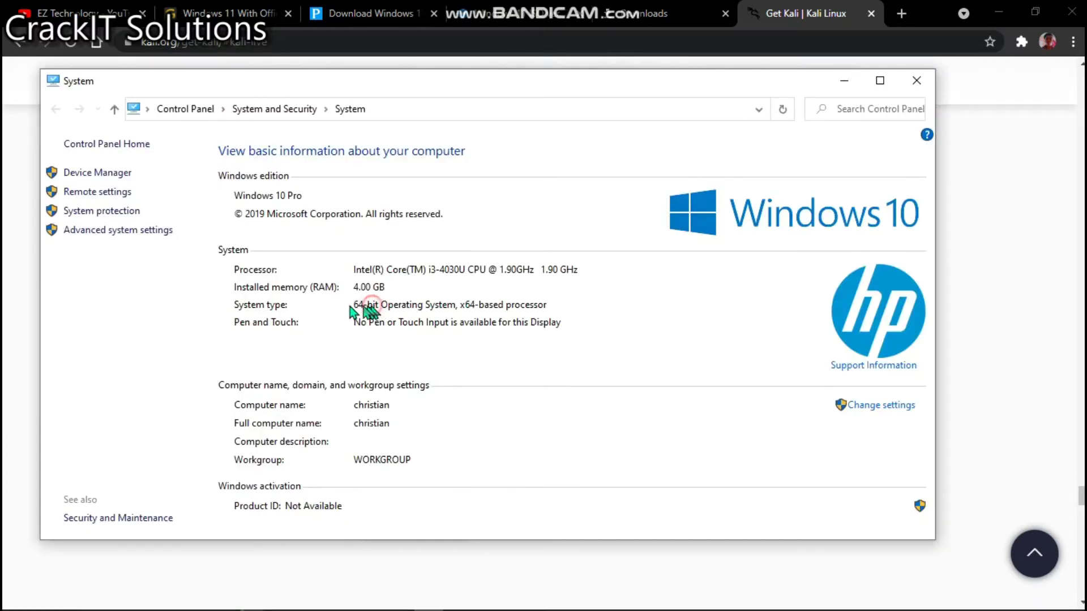
left_click(924, 89)
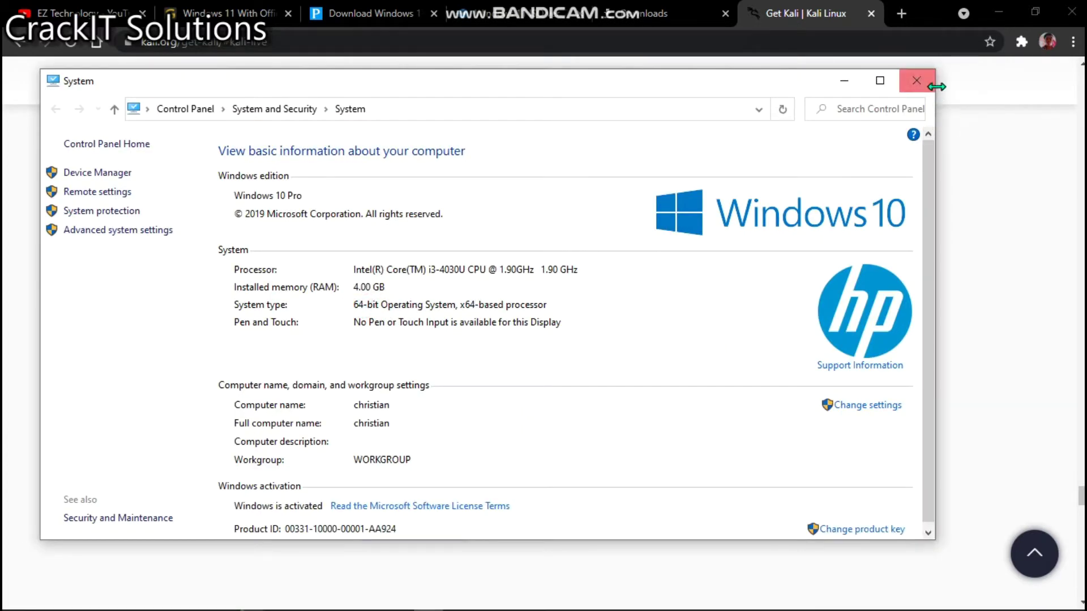
left_click(910, 71)
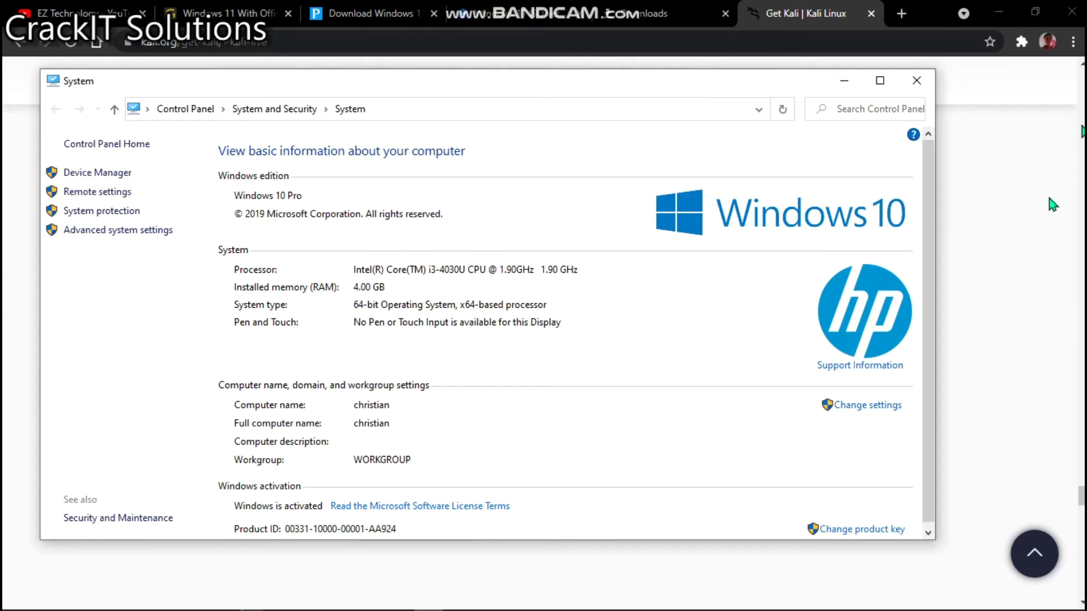
left_click(927, 77)
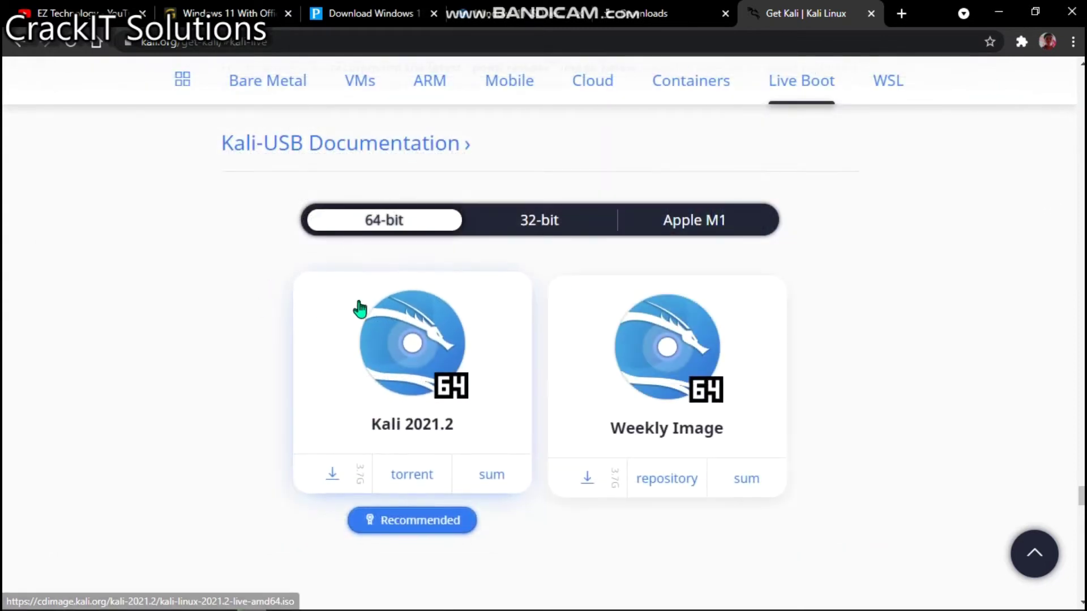
Move kali-linux-2020.2-live-amd64 from Downloads onto the desktop and minimize Explorer
left_click(386, 223)
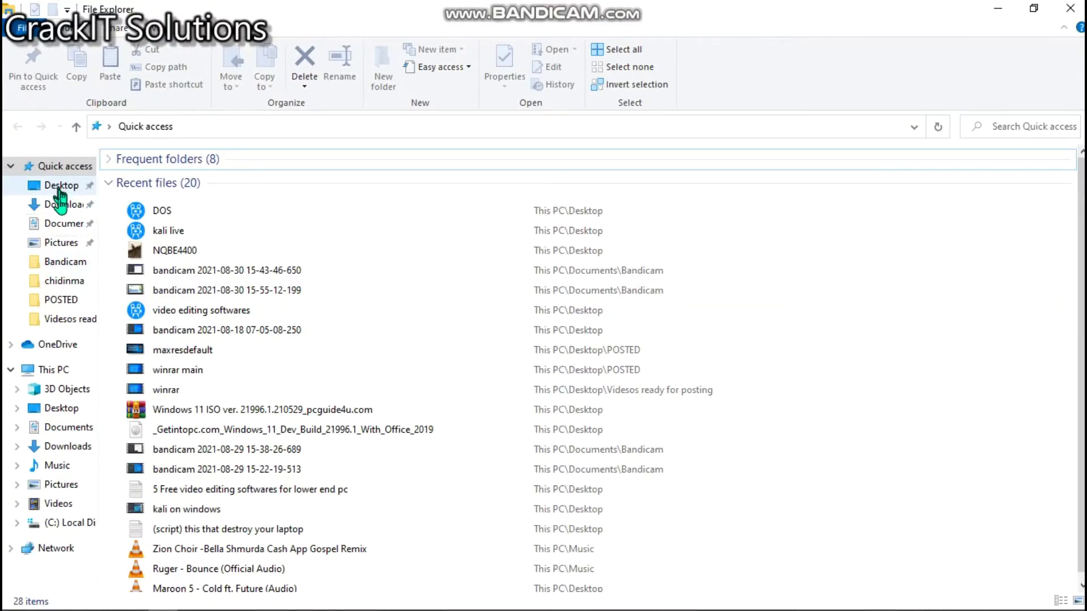
left_click(61, 204)
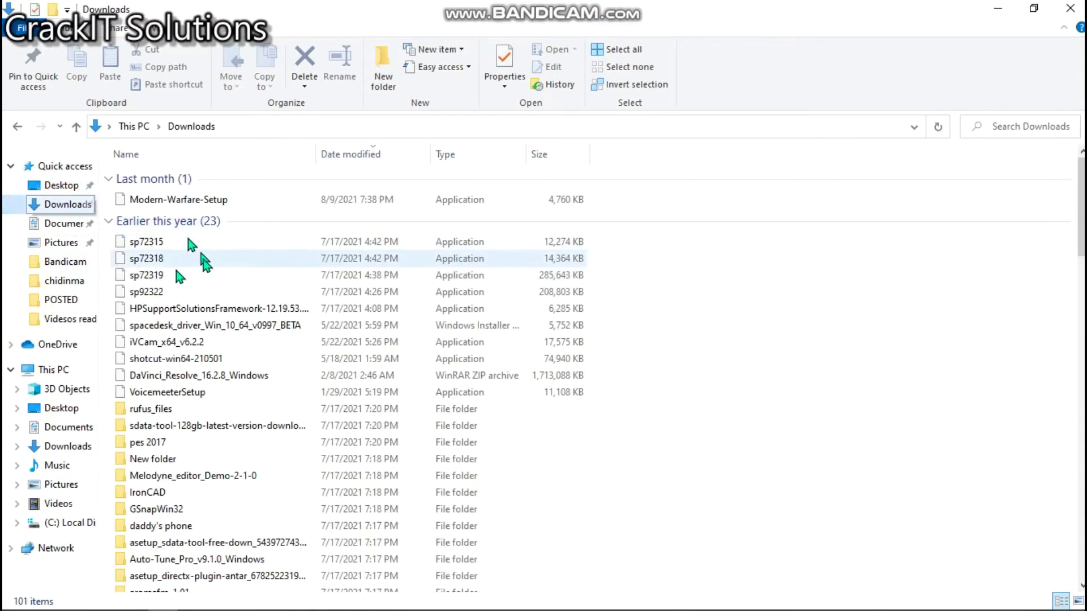
scroll(192, 261, "down", 15)
scroll(211, 266, "up", 5)
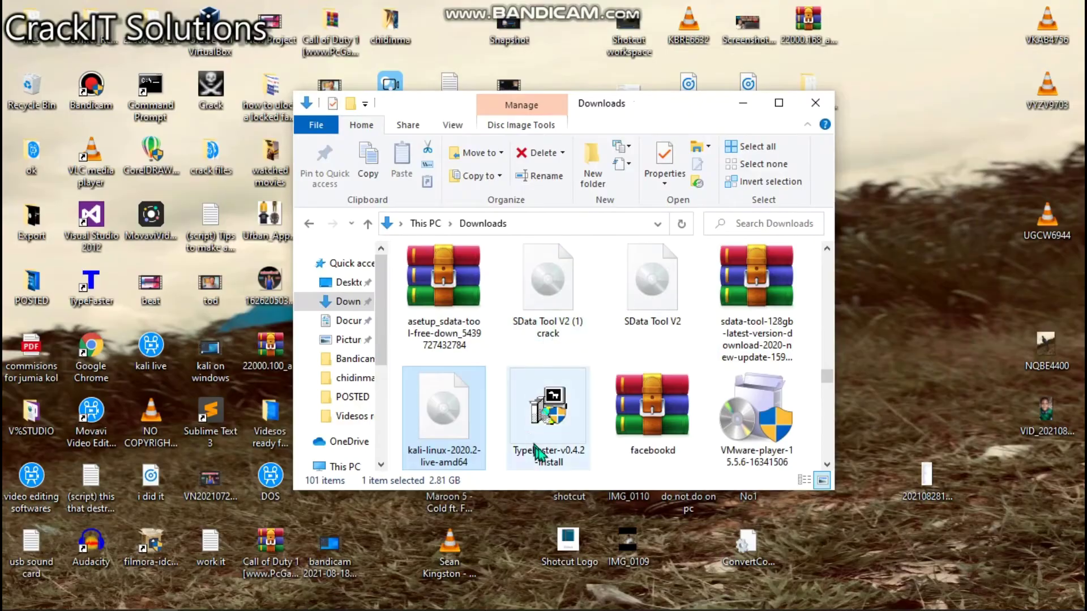
left_click_drag(452, 421, 878, 273)
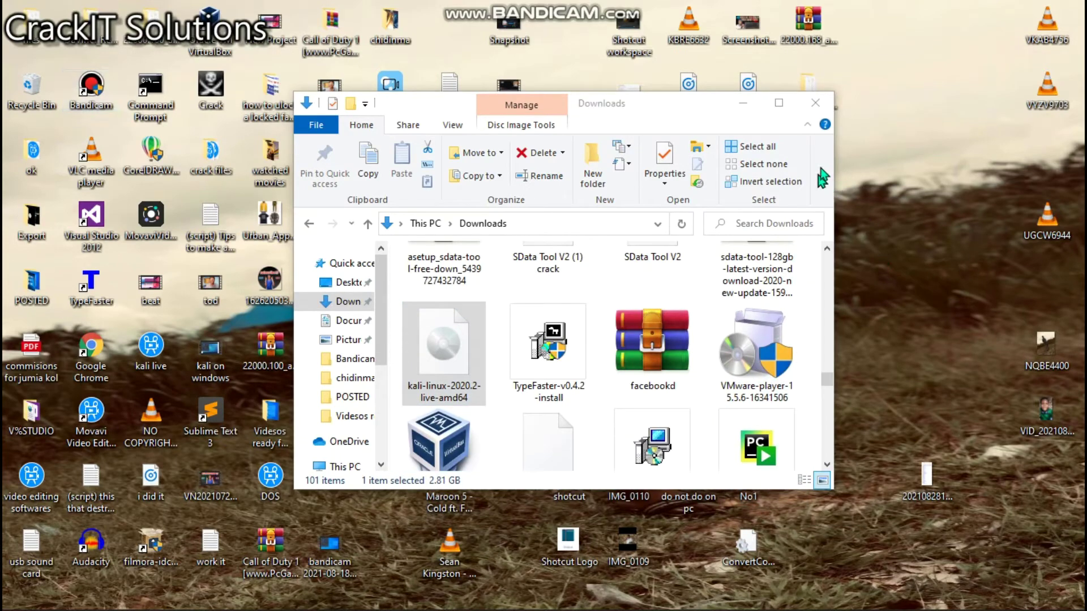
left_click(742, 103)
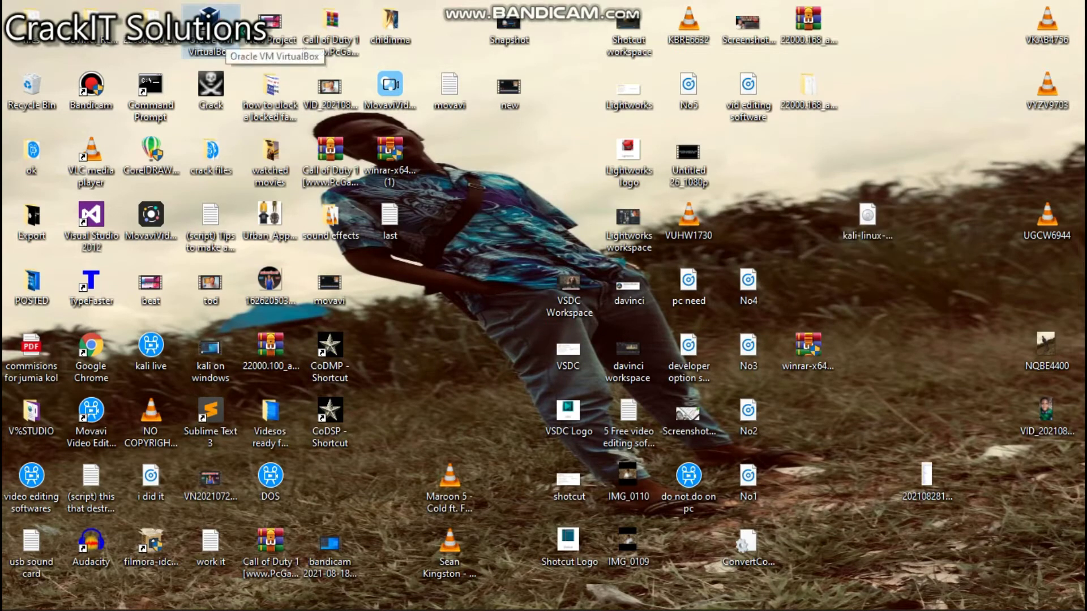
Launch VirtualBox and start a new machine named 'kali linux', type Linux, version Debian (64-bit)
double_click(223, 46)
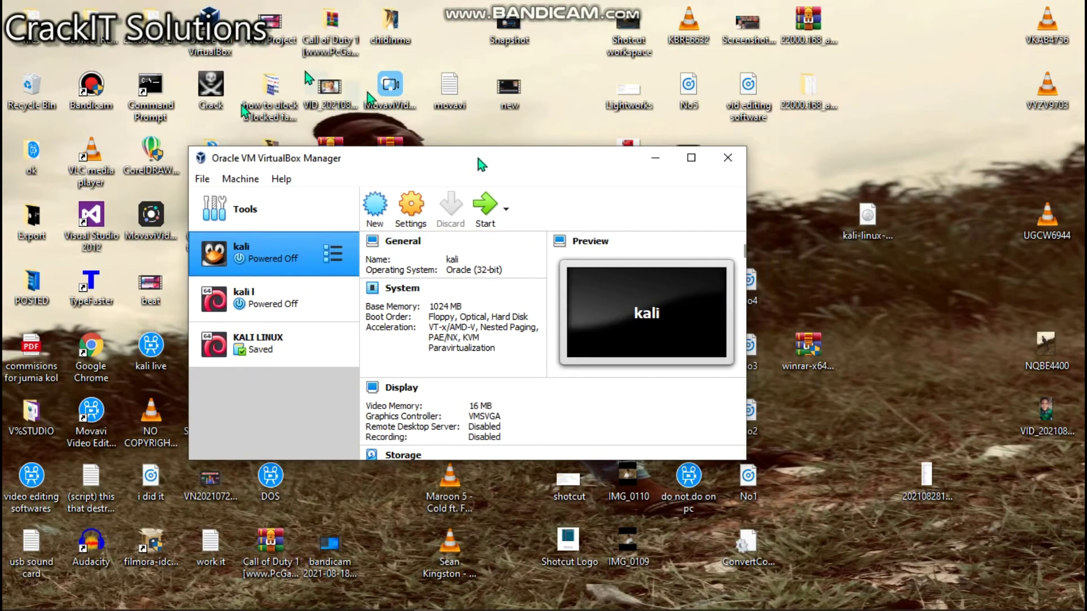
left_click(374, 207)
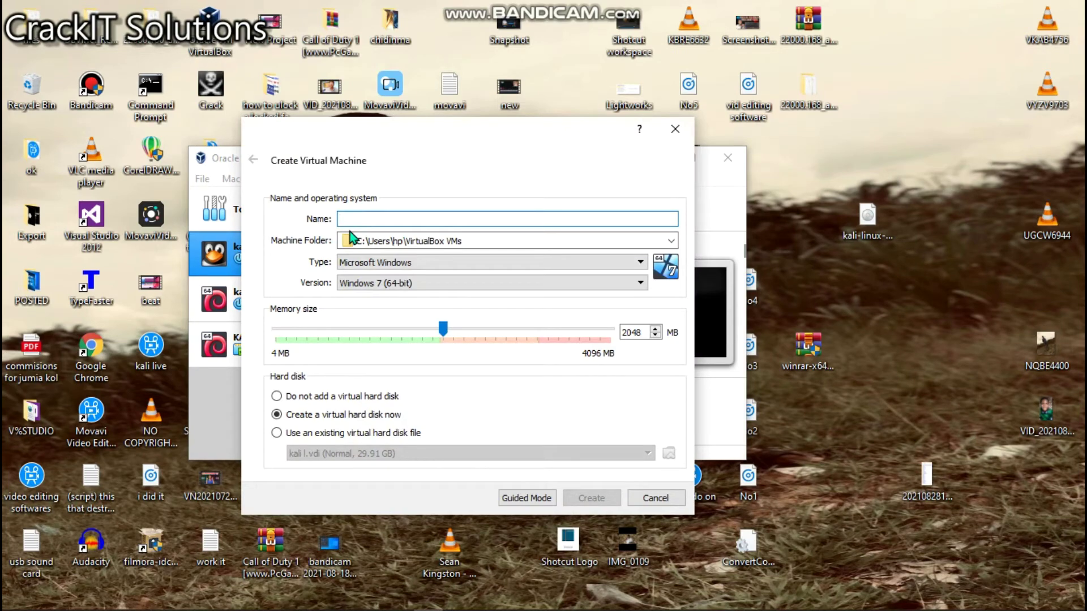
type("kali")
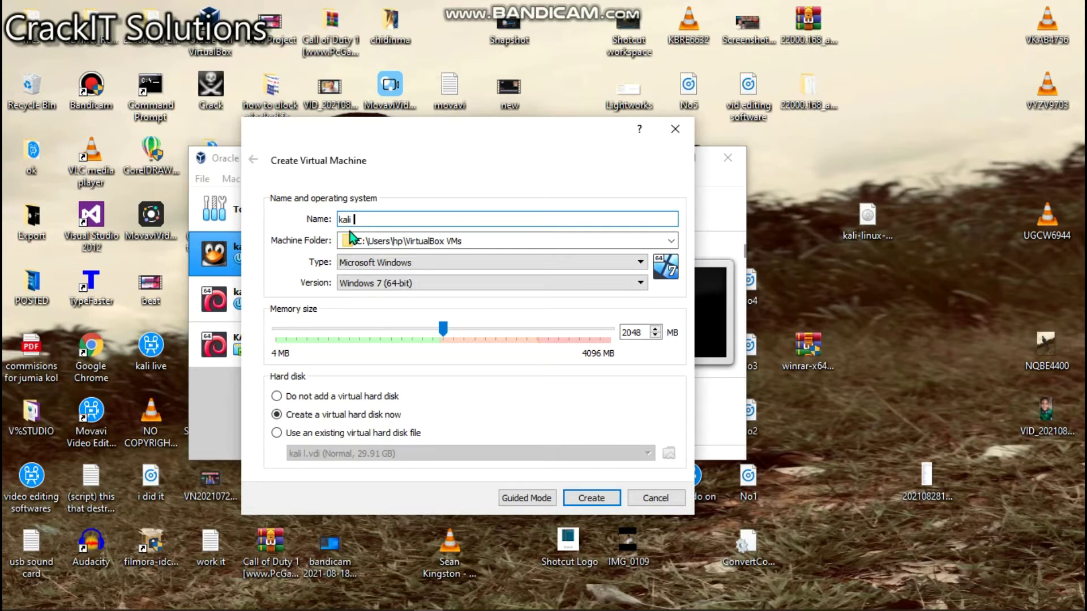
type(" linux")
left_click(385, 262)
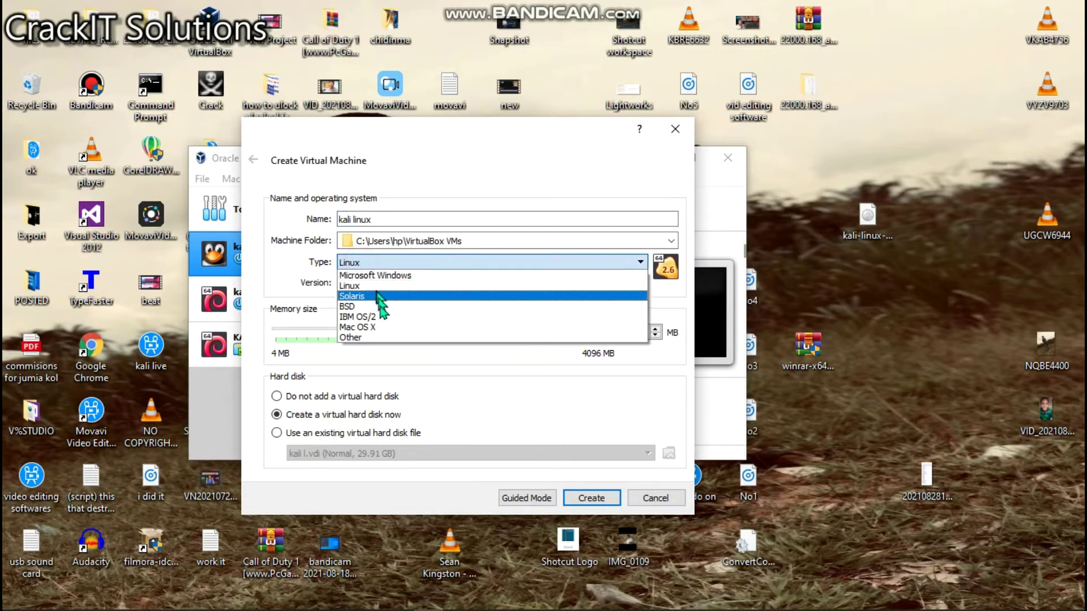
left_click(416, 284)
left_click(380, 281)
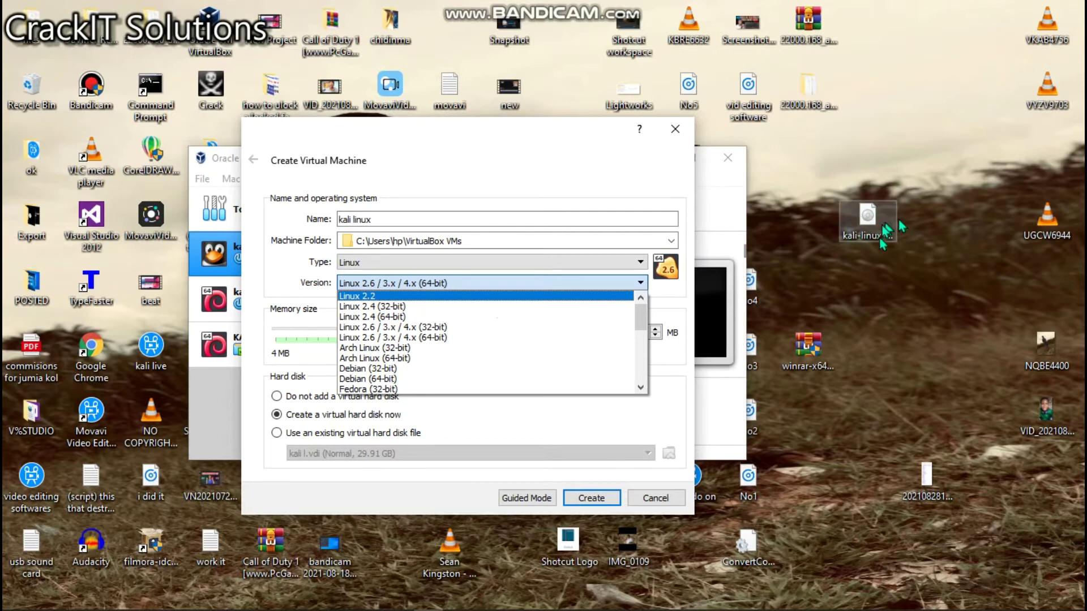
left_click(436, 378)
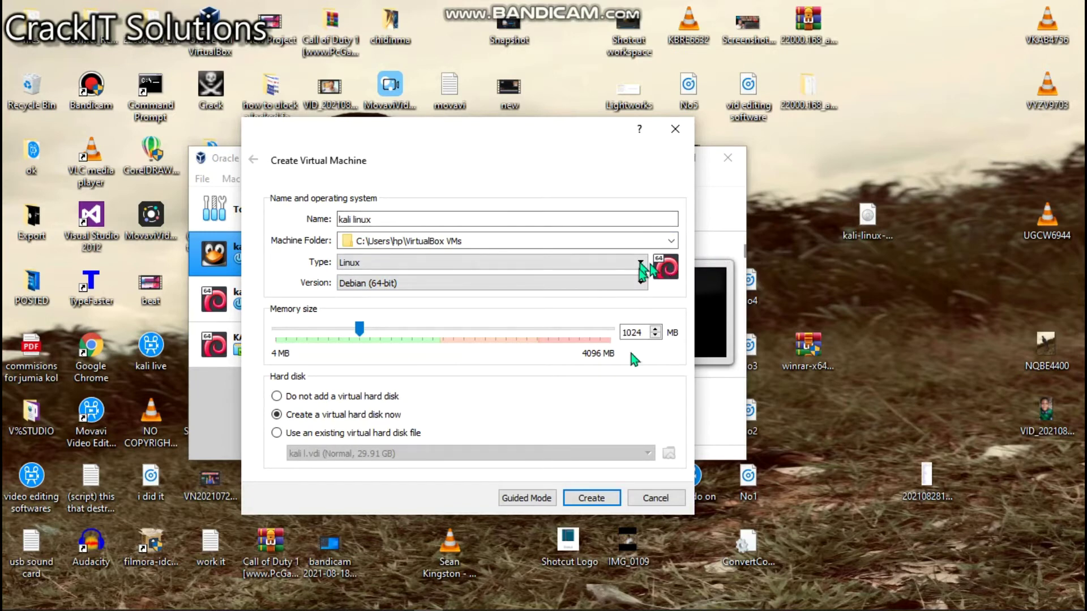
Set memory to 1436 MB and create the machine, which fails because the folder exists
left_click_drag(359, 329, 579, 344)
left_click_drag(439, 343, 416, 325)
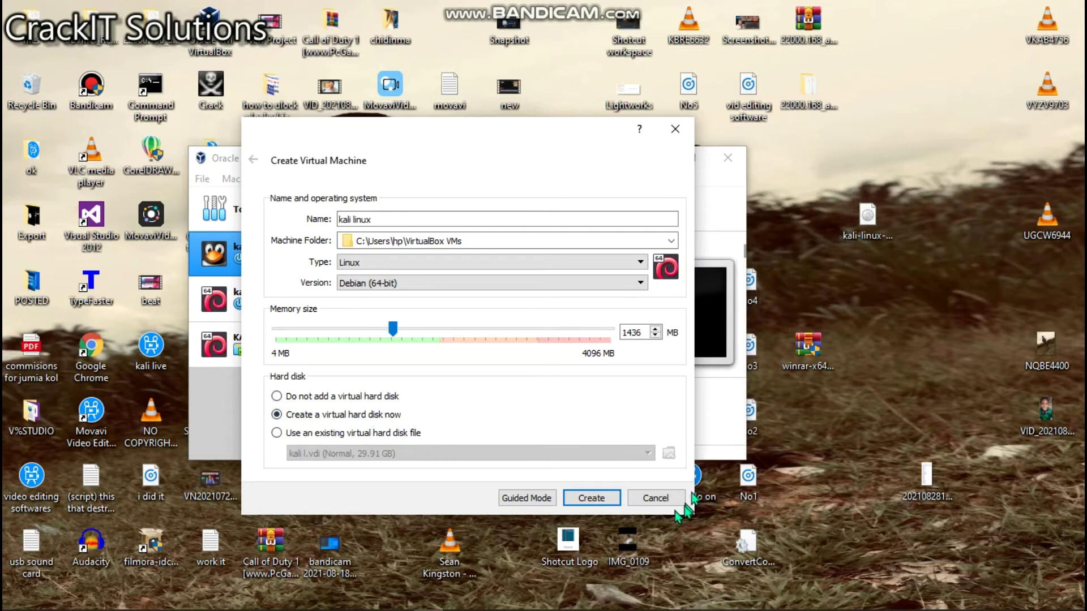
left_click(594, 498)
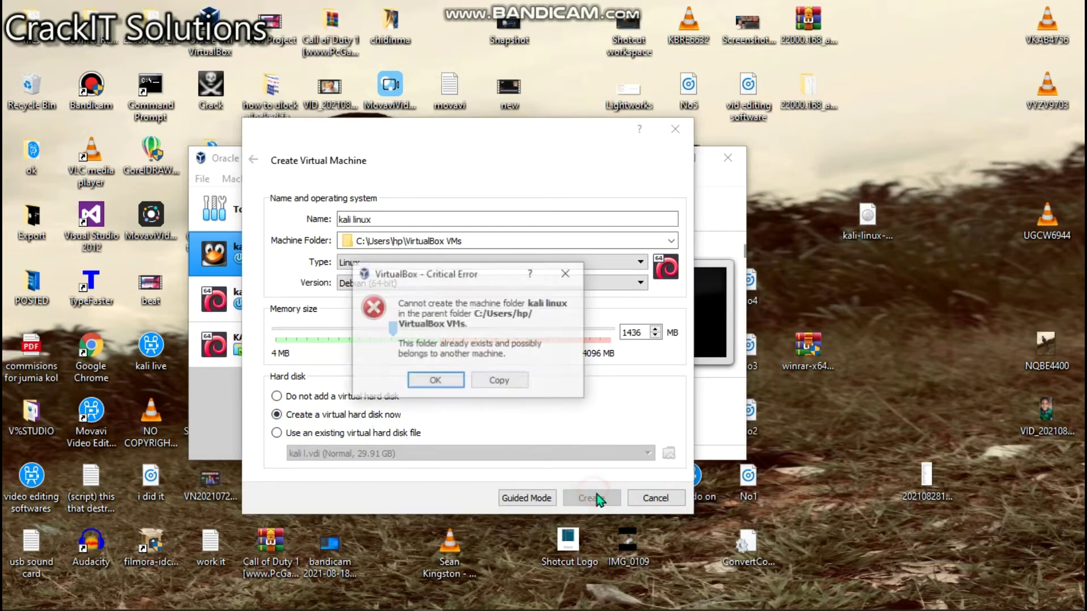
Dismiss the folder-already-exists error and rename the machine to 'kali live tutorials'
left_click(433, 381)
left_click_drag(437, 130, 478, 190)
left_click(453, 281)
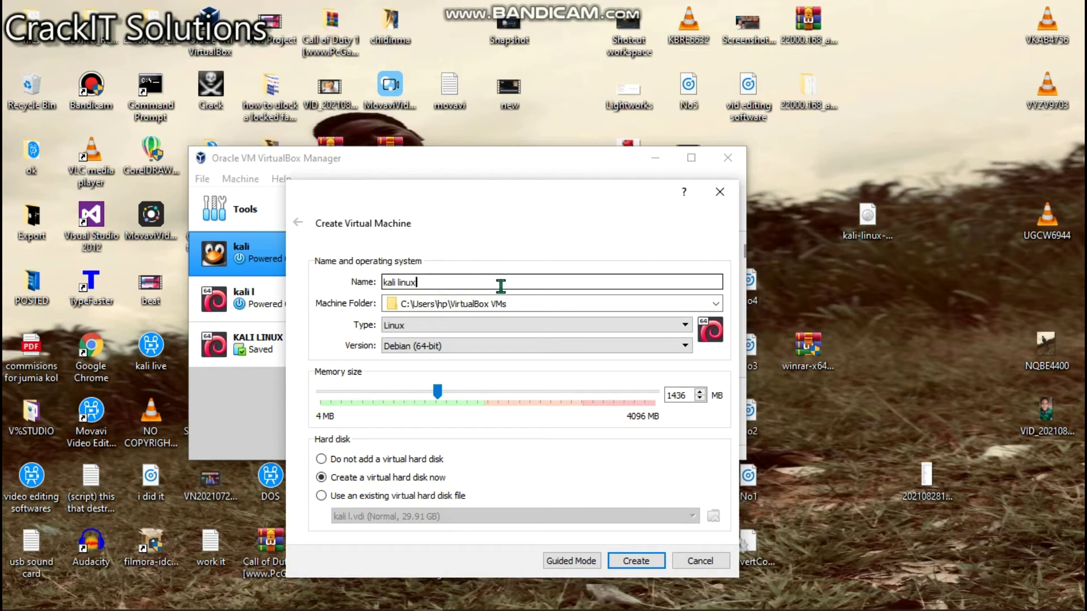
key("BackSpace")
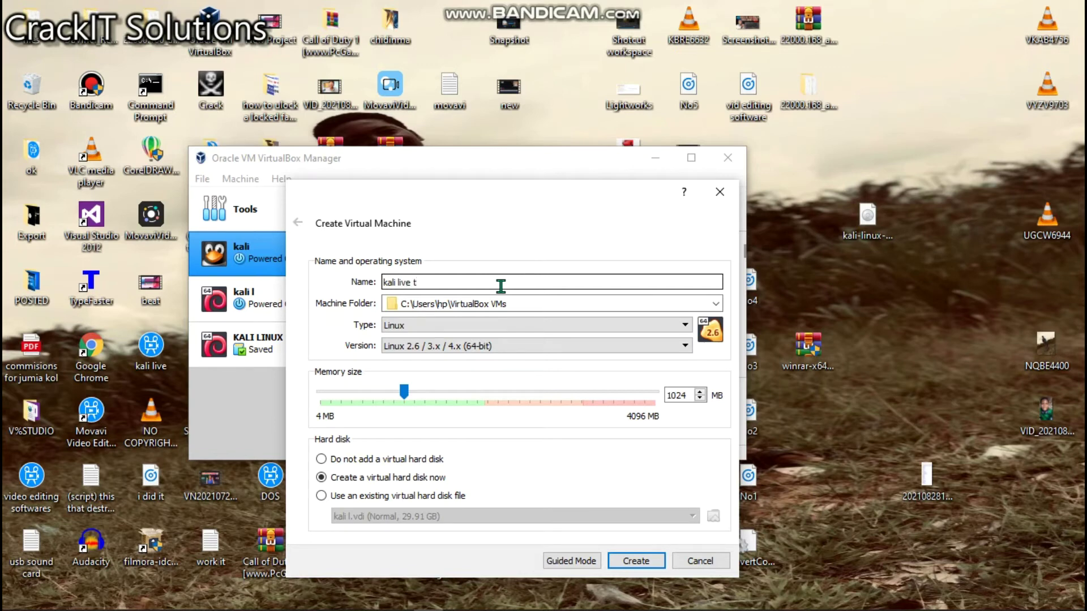
type("riu")
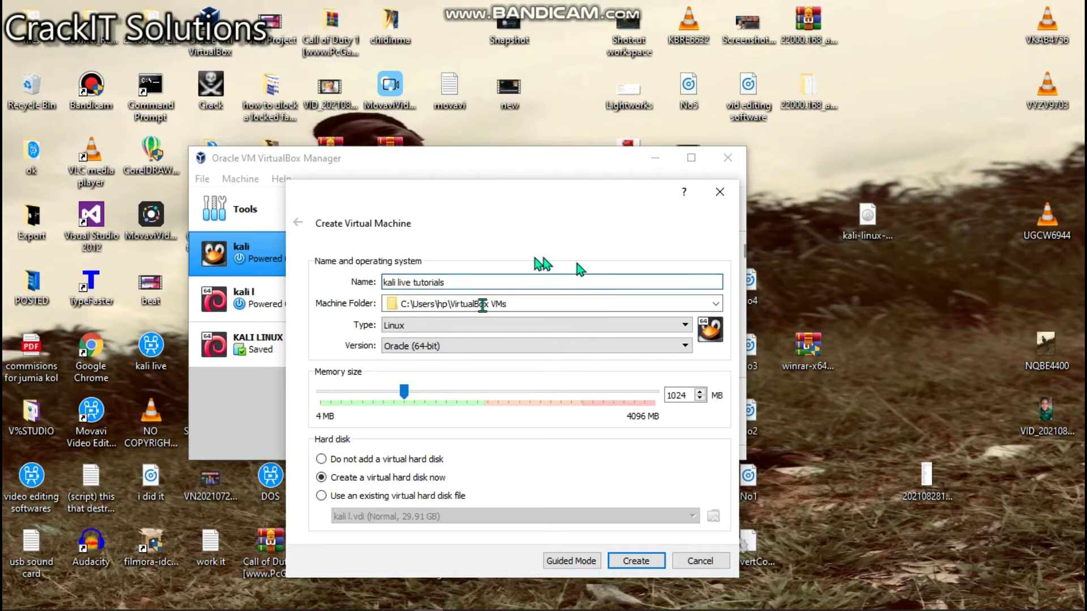
Keep Debian (64-bit), raise memory to 1134 MB, and create the machine
left_click(520, 346)
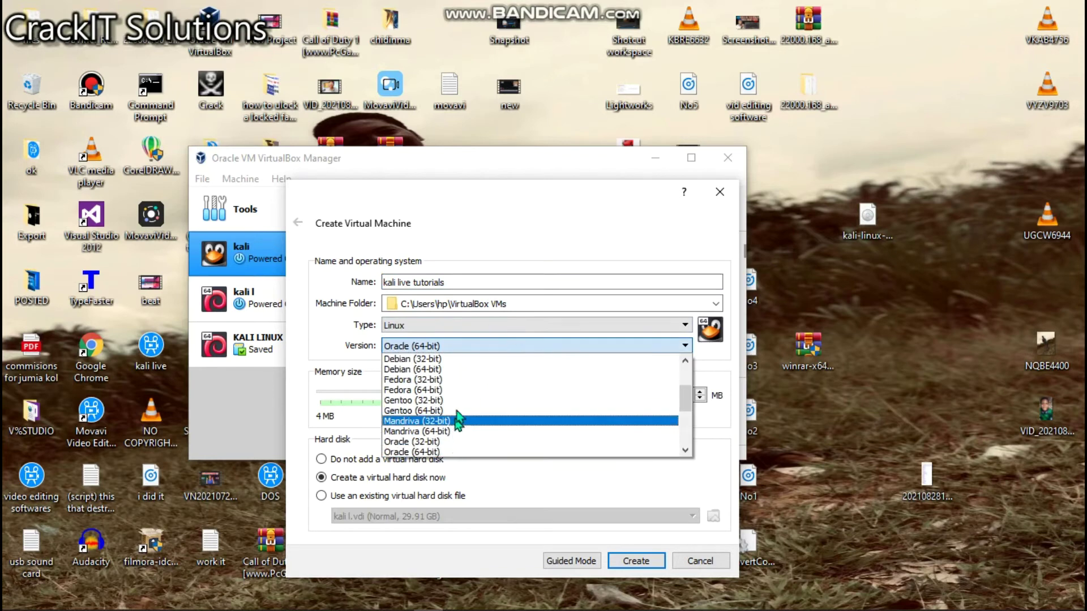
left_click(475, 369)
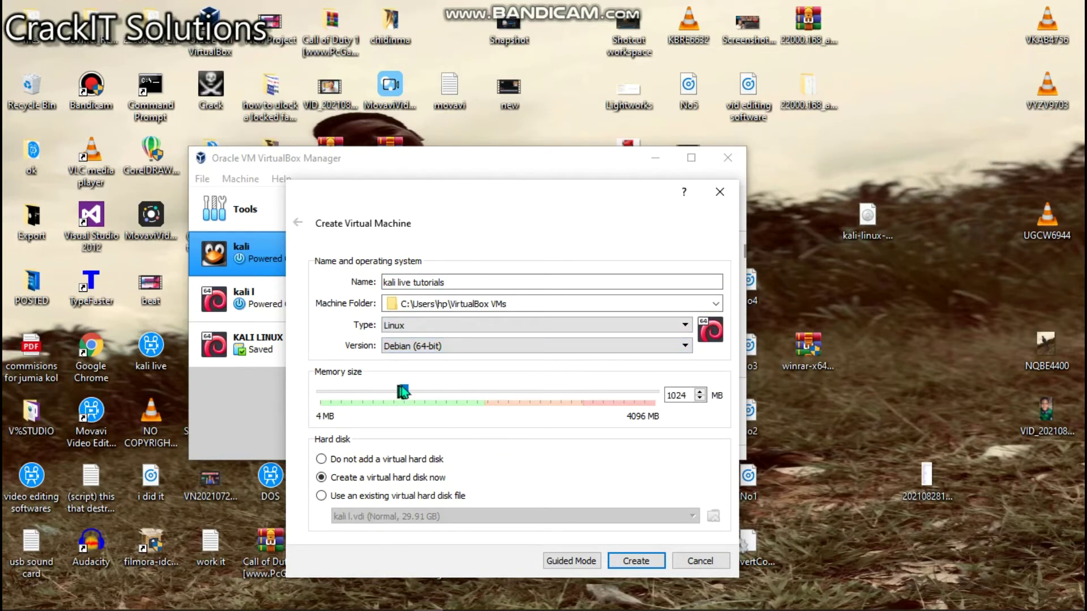
left_click_drag(403, 391, 420, 394)
left_click(660, 560)
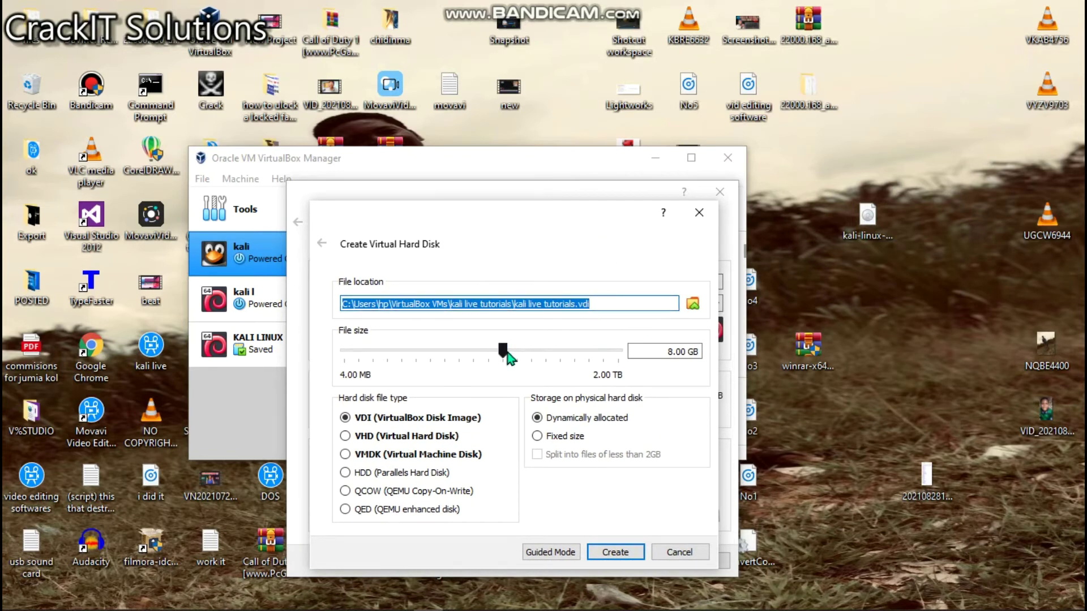
Enlarge the dynamically allocated VDI disk to 41.95 GB and create it
left_click_drag(505, 356, 535, 351)
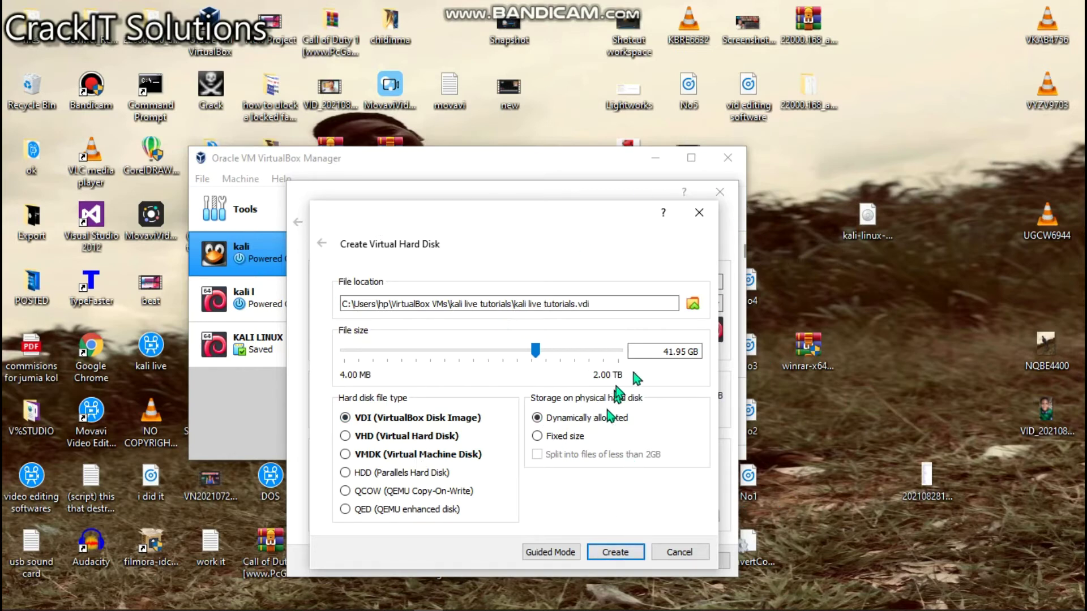
left_click(617, 550)
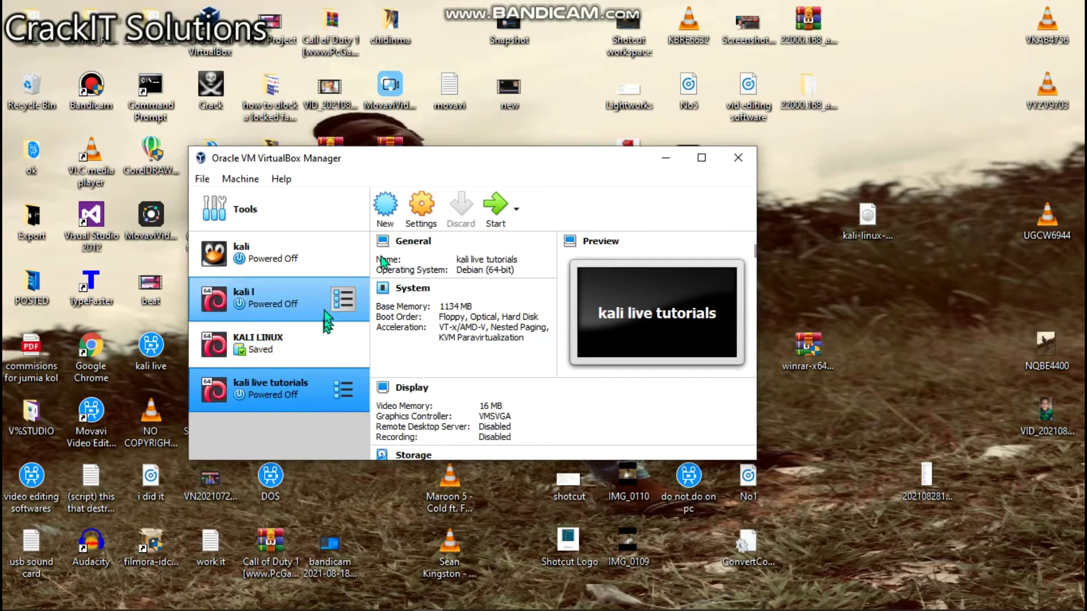
Reposition the Manager window and open Settings for kali live tutorials
left_click_drag(450, 164, 446, 140)
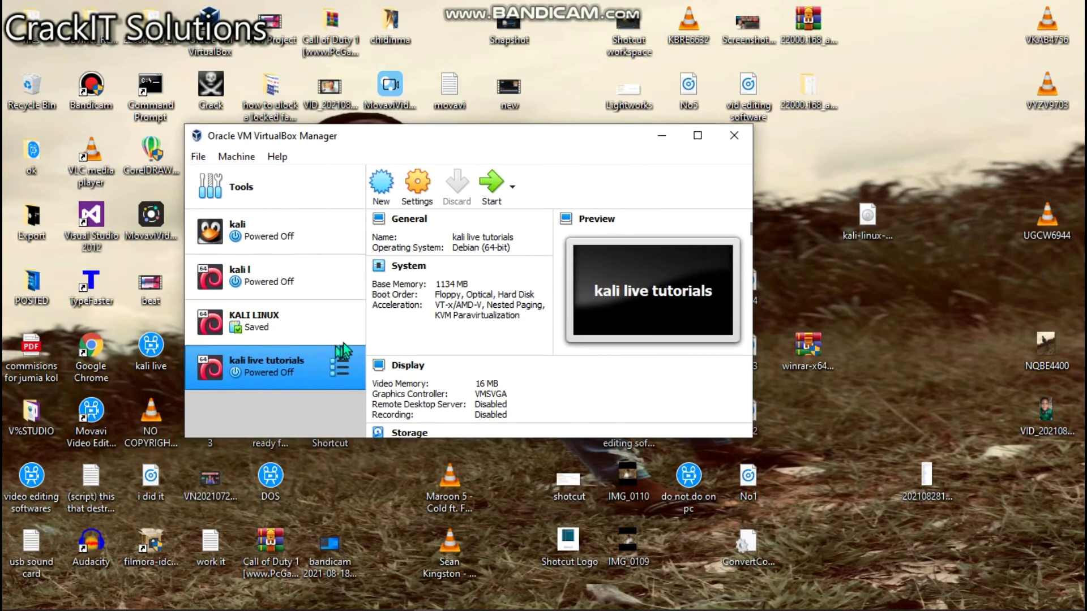
left_click_drag(274, 372, 300, 368)
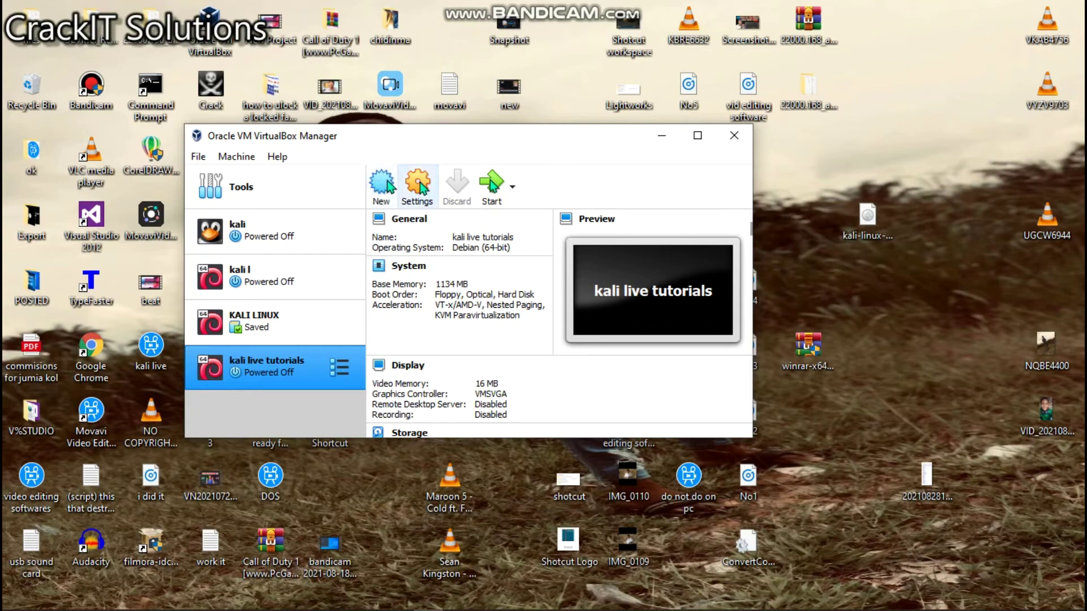
left_click(430, 184)
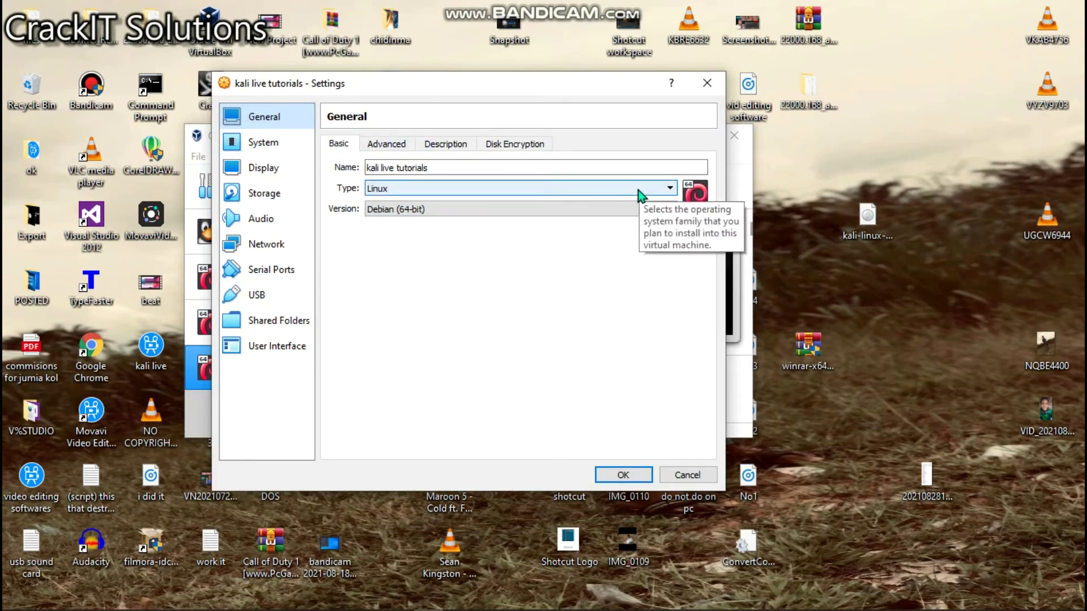
Try 3 processors, settle on 2 virtual CPUs under System > Processor, and go to Storage
left_click(228, 148)
left_click(413, 145)
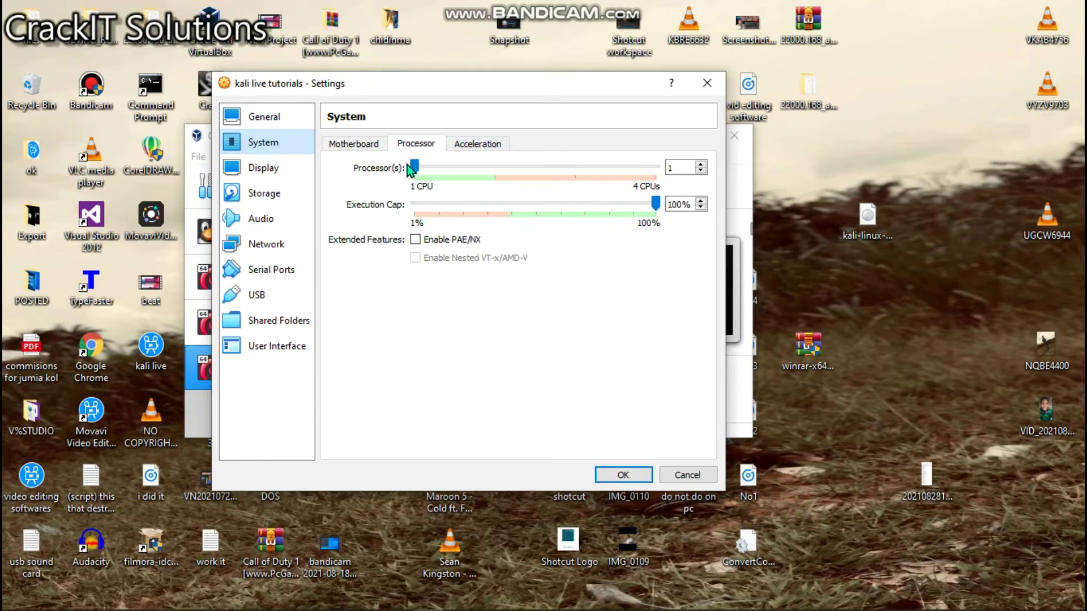
left_click_drag(417, 171, 496, 166)
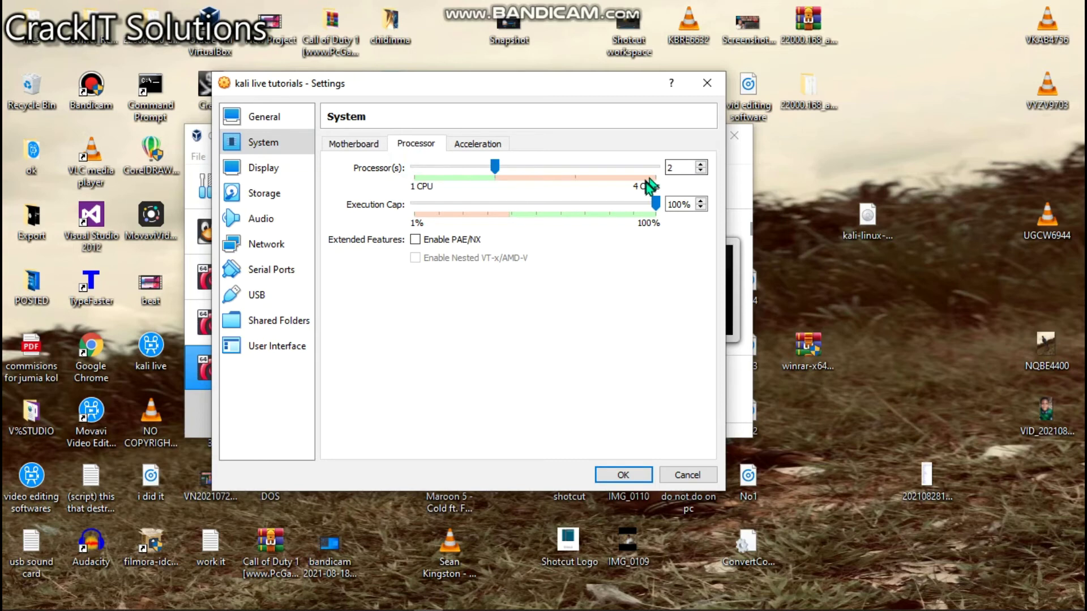
left_click_drag(501, 173, 576, 173)
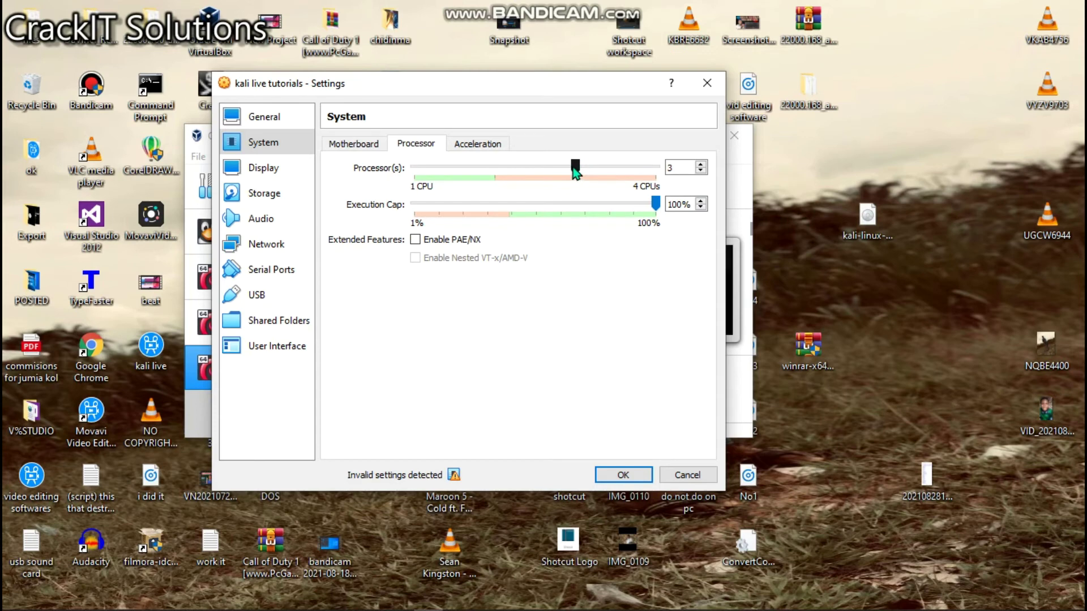
left_click_drag(574, 164, 508, 163)
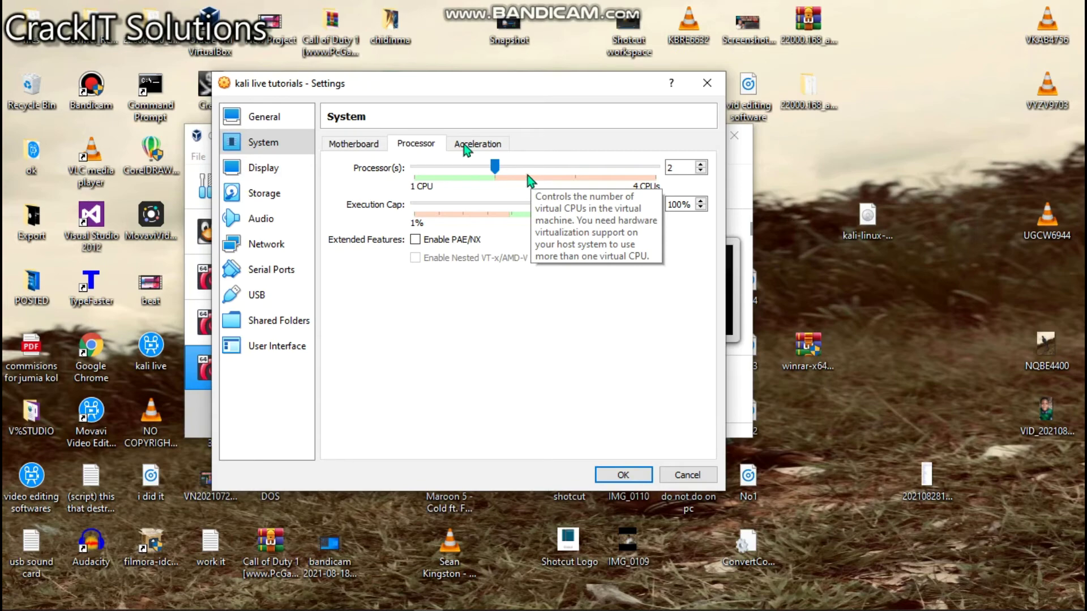
left_click(256, 169)
left_click(258, 195)
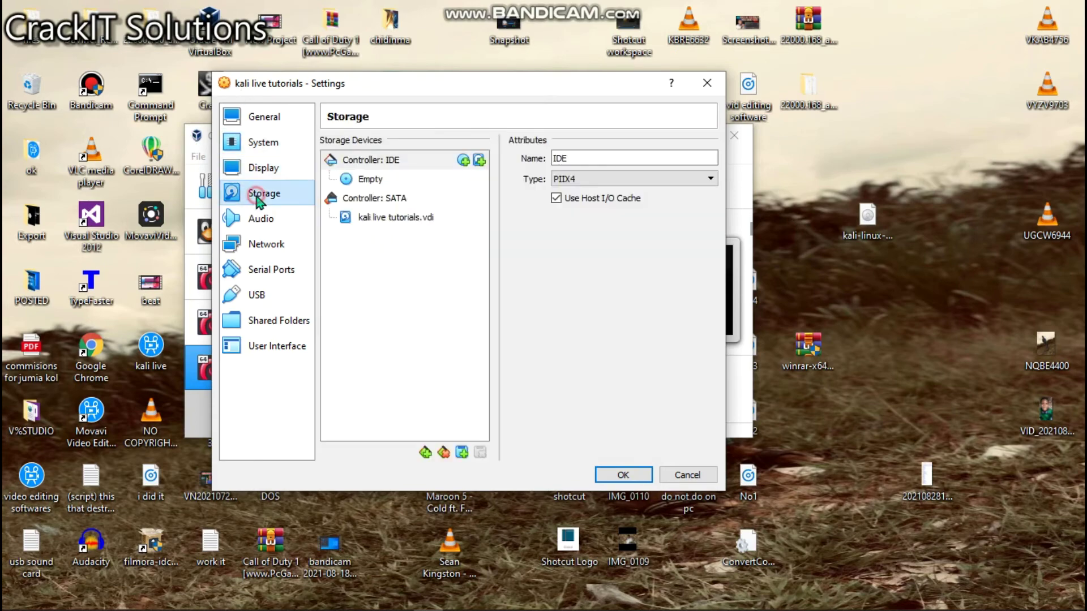
Select the empty IDE optical drive and choose to load a disk file into it
left_click(383, 177)
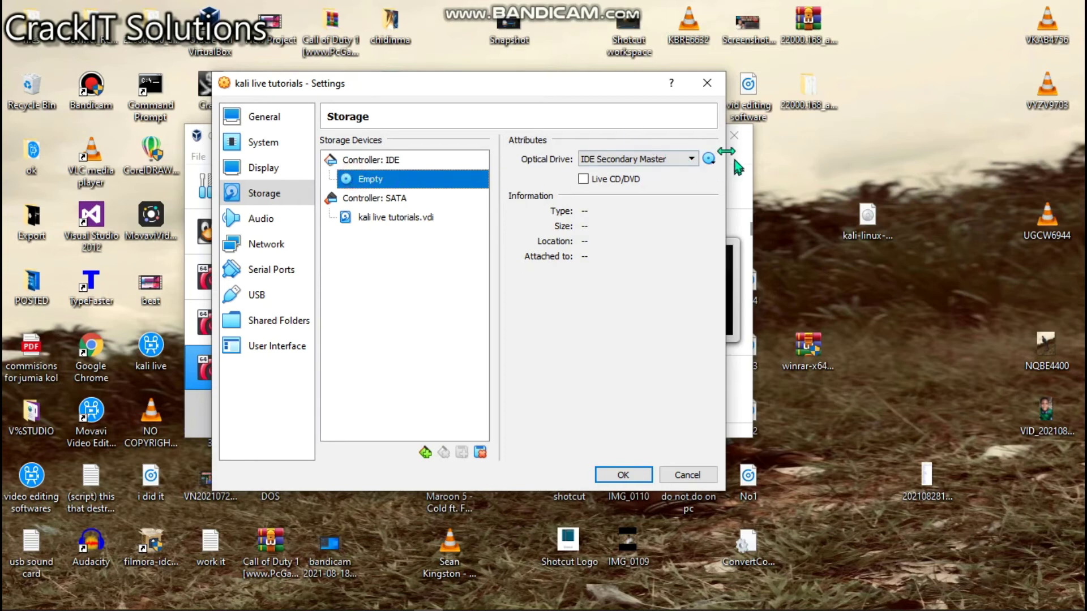
left_click(711, 161)
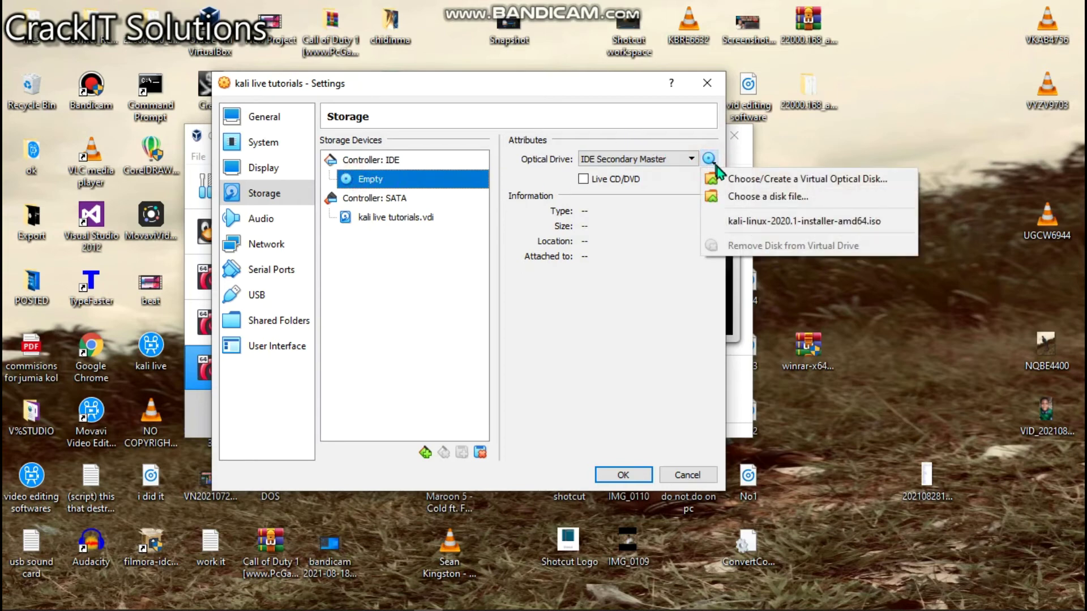
left_click(713, 196)
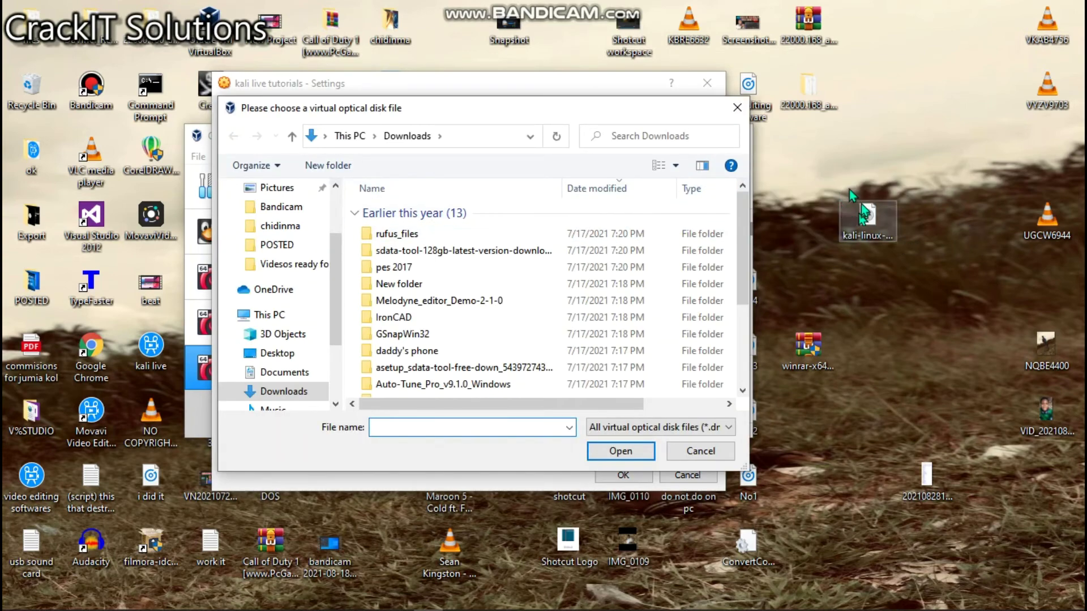
Pick kali-linux-2020.2-live-amd64 from the Desktop folder and load it into the optical drive
scroll(303, 272, "up", 5)
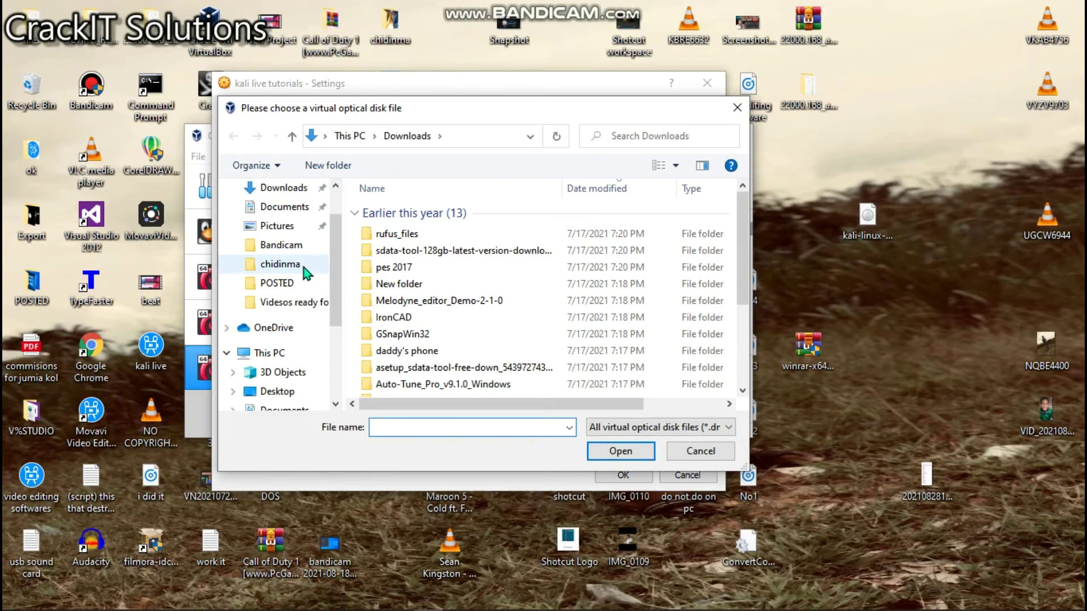
left_click(276, 219)
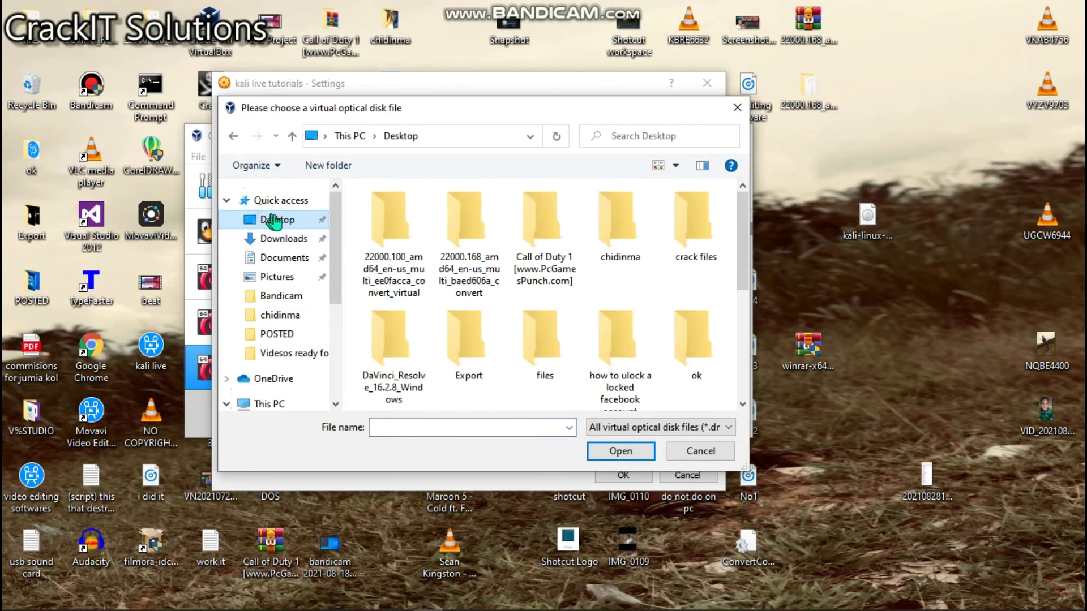
scroll(623, 313, "down", 3)
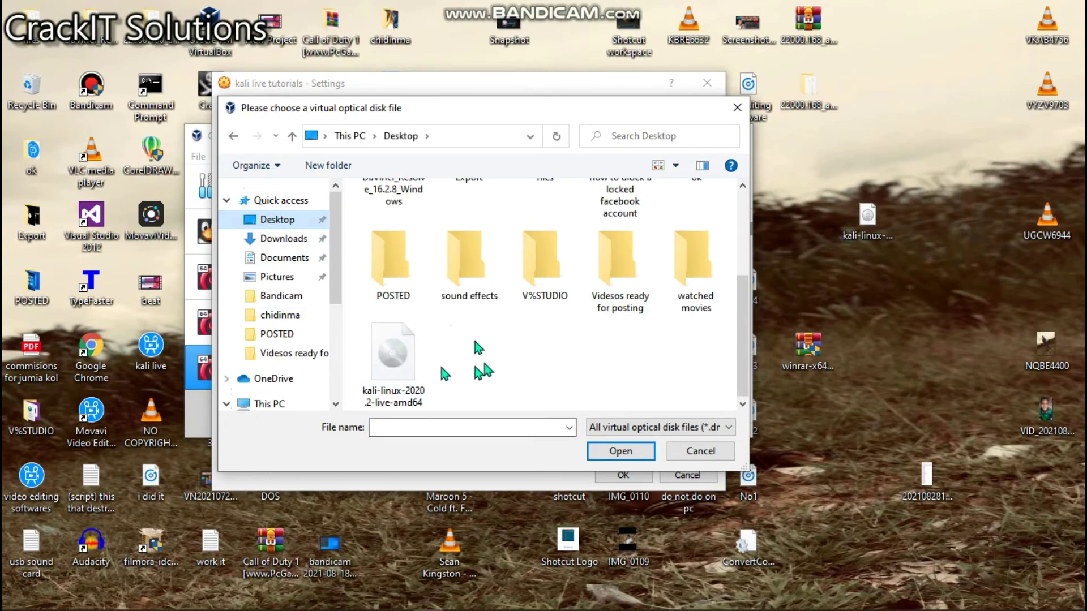
left_click(420, 344)
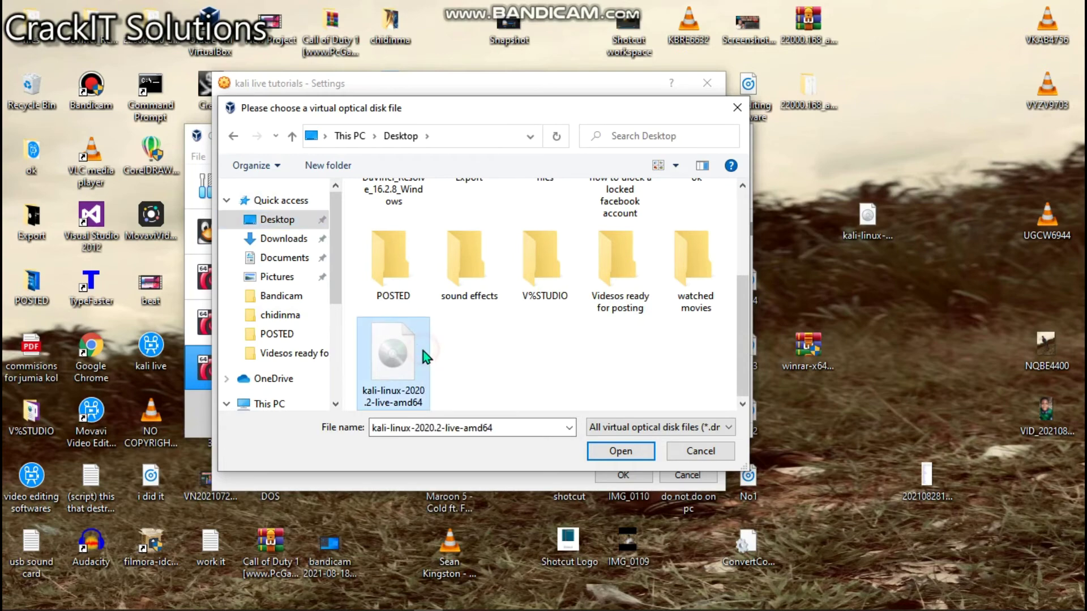
left_click(606, 454)
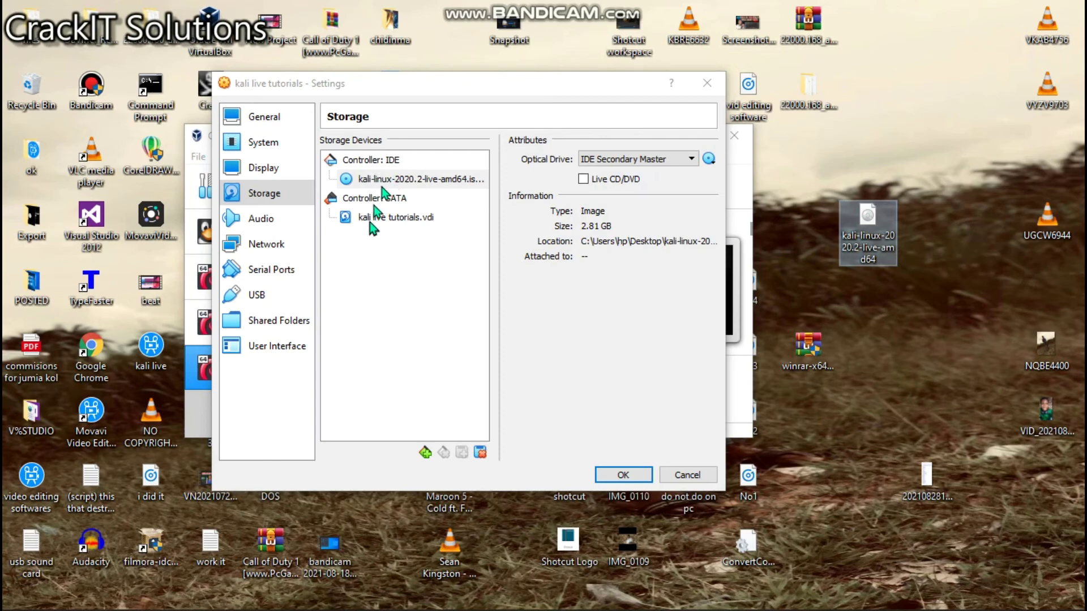
Apply the settings with OK and move the Manager window to the lower right
left_click(366, 258)
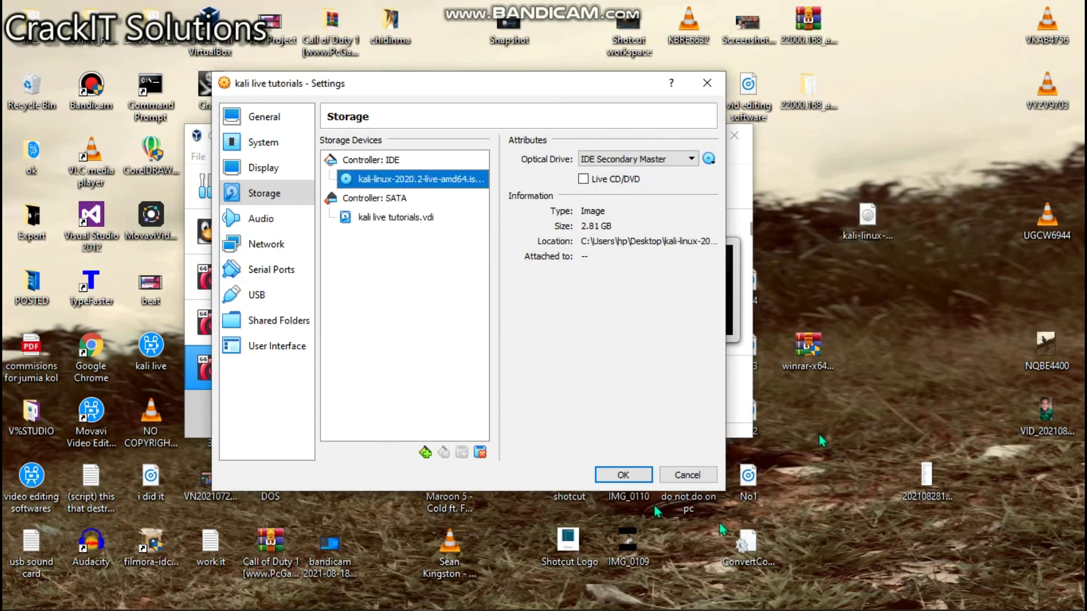
left_click(623, 475)
left_click_drag(419, 135, 612, 184)
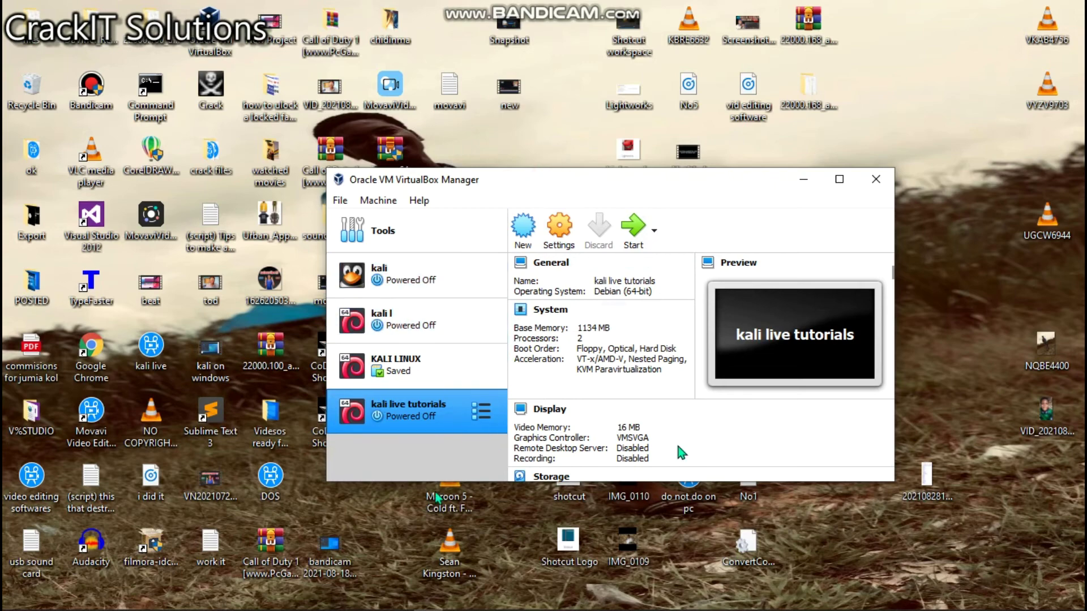
Move the Manager window up-left and start the kali live tutorials machine
left_click_drag(641, 182, 608, 94)
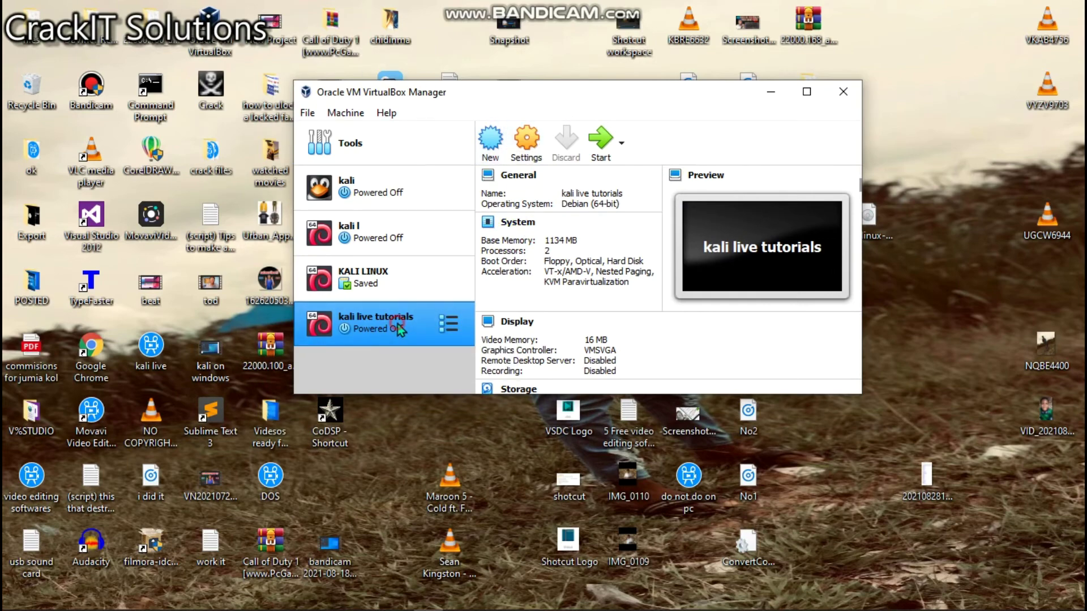
left_click(598, 144)
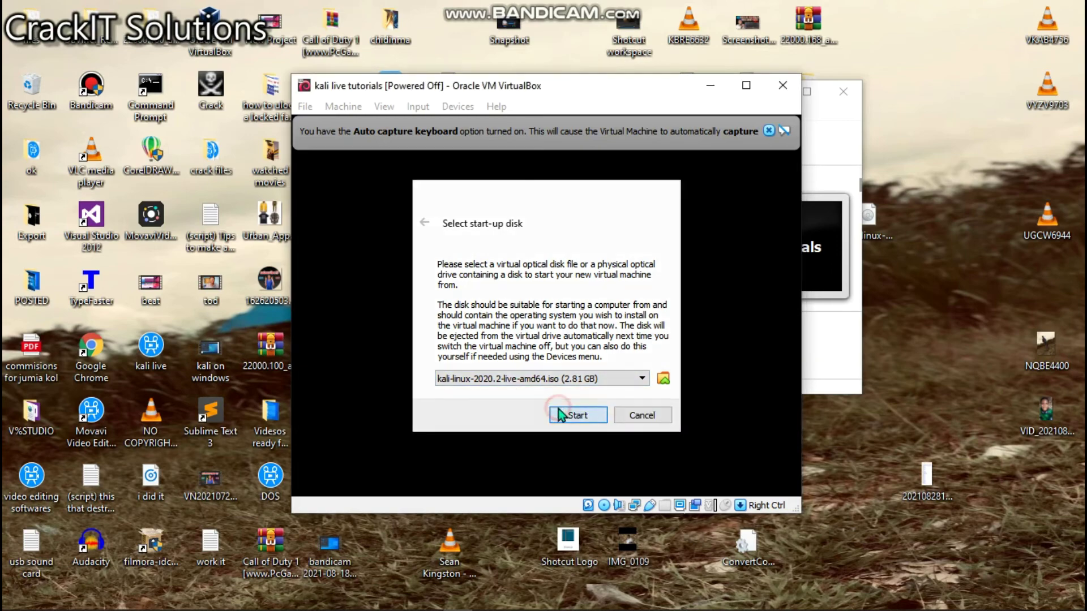
Boot from kali-linux-2020.2-live-amd64.iso and choose Live (amd64) in the Kali boot menu
left_click(558, 409)
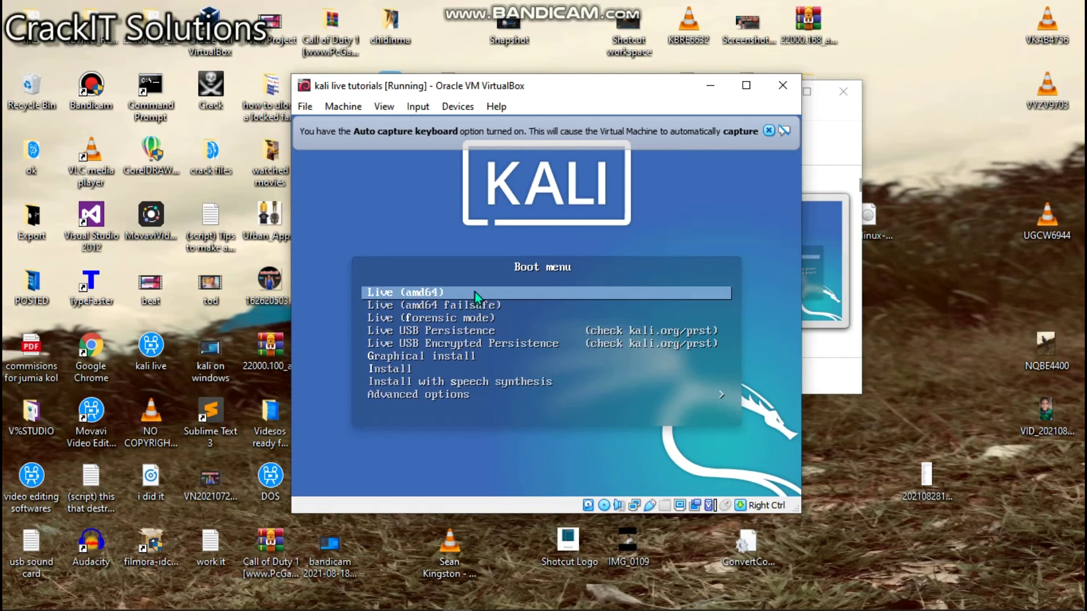
key("Return")
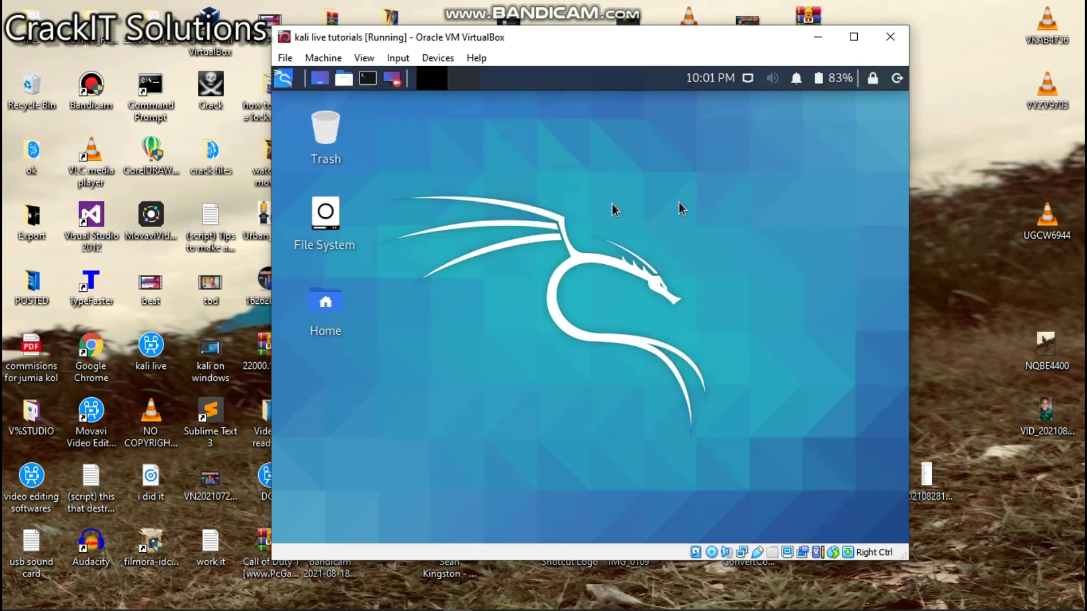
Type 'subscribe to this channel' in the Kali terminal, close it, and maximize the VM window
double_click(659, 37)
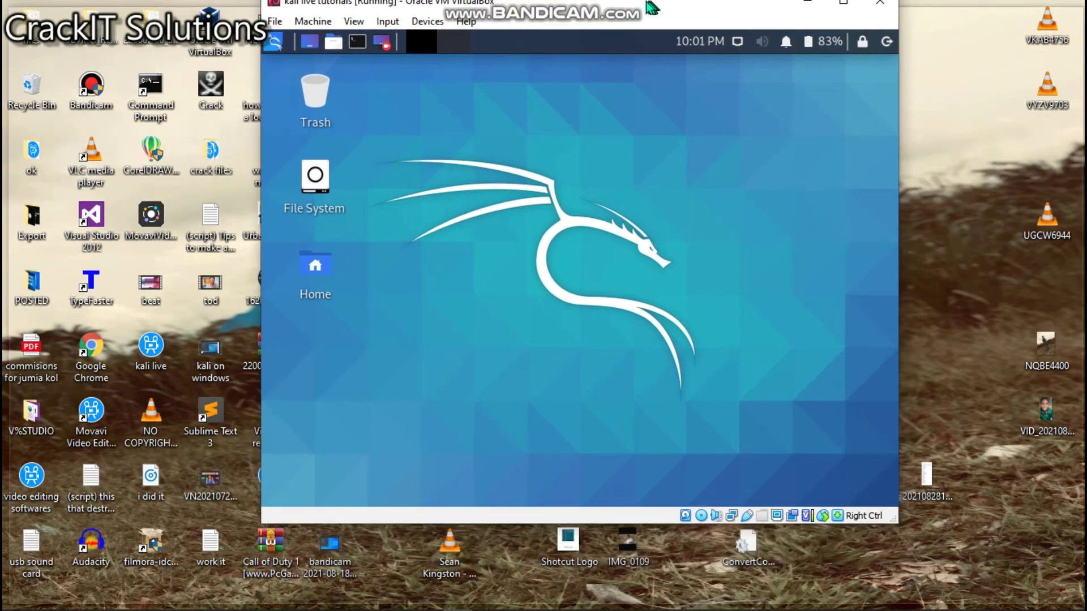
left_click_drag(651, 8, 606, 61)
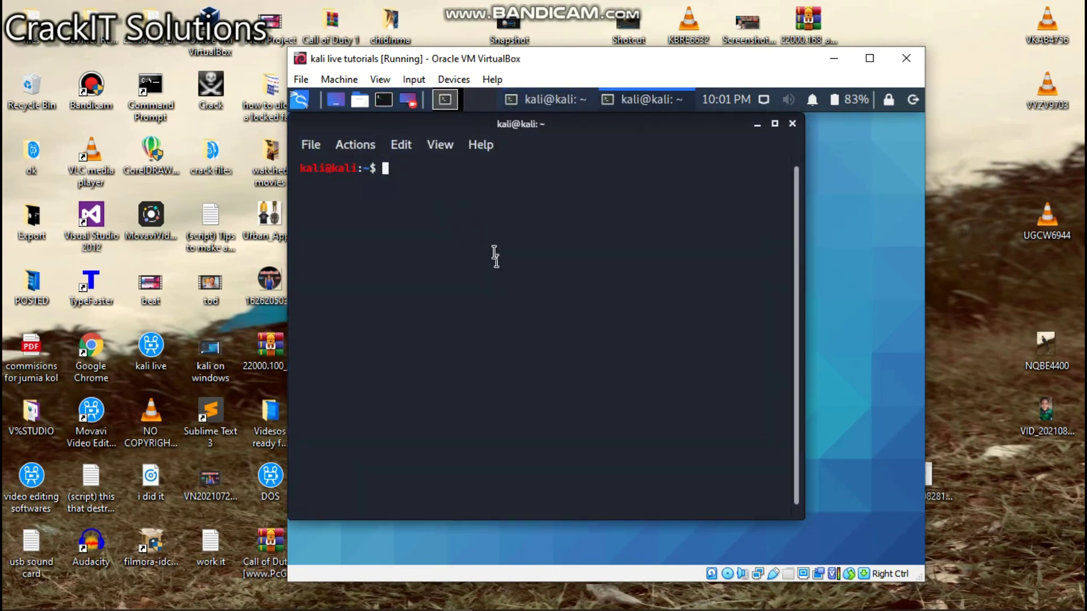
type("kali:~$ subscribe to this channel")
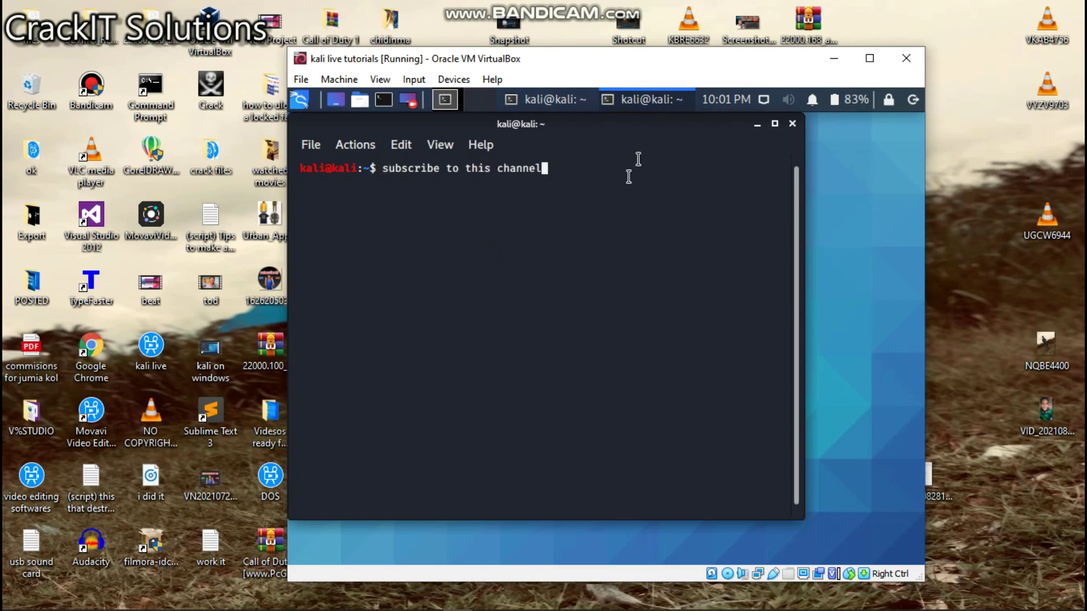
left_click(792, 123)
left_click_drag(679, 58, 540, 2)
Re-maximize the Kali machine window and open File System from the desktop icon in a file manager
left_click_drag(441, 7, 566, 1)
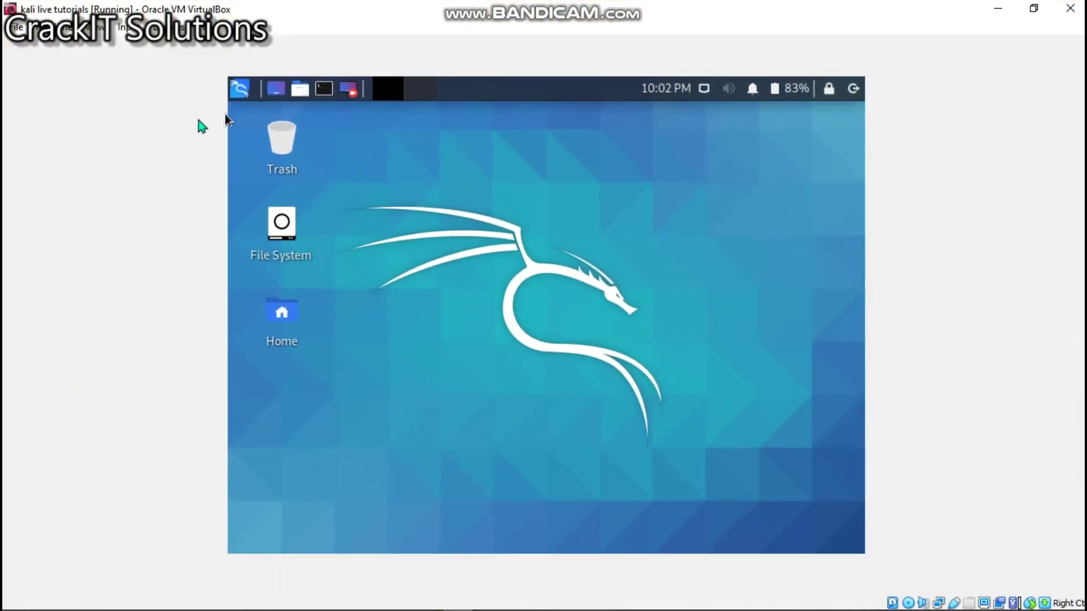
double_click(650, 8)
double_click(651, 8)
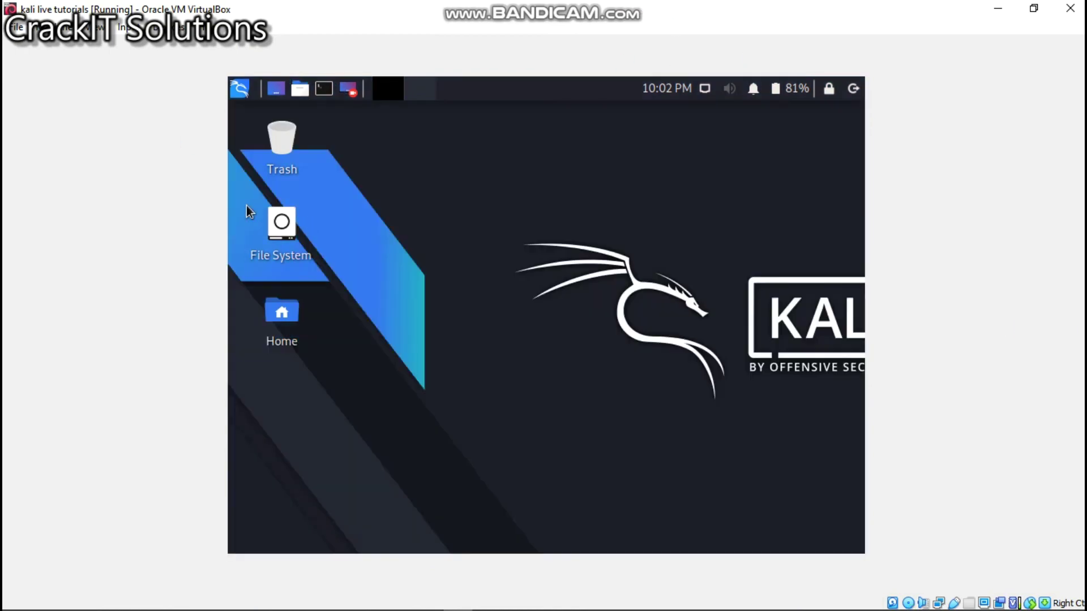
double_click(295, 232)
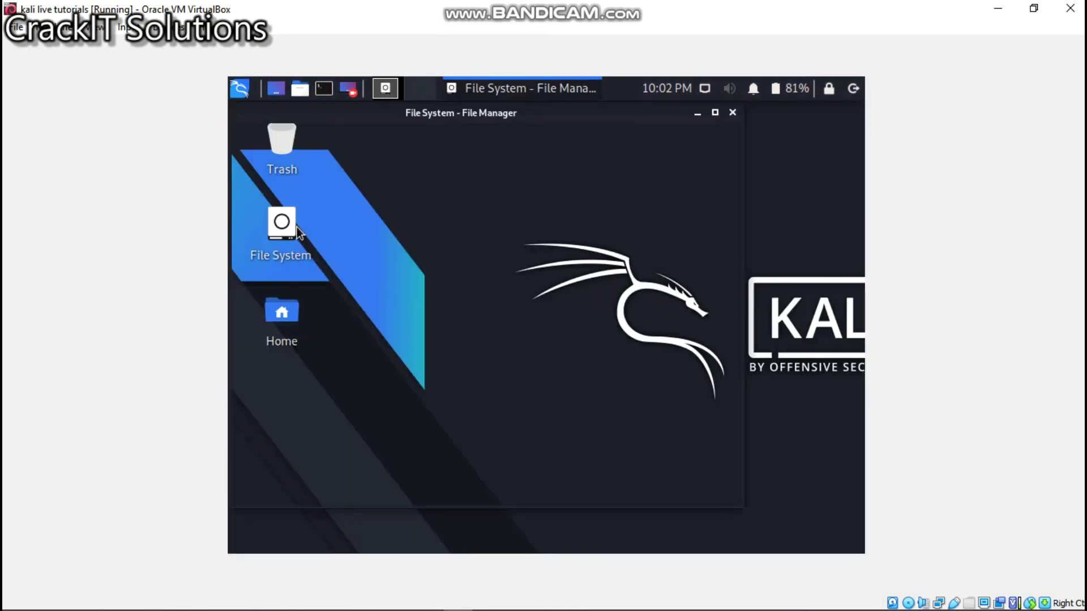